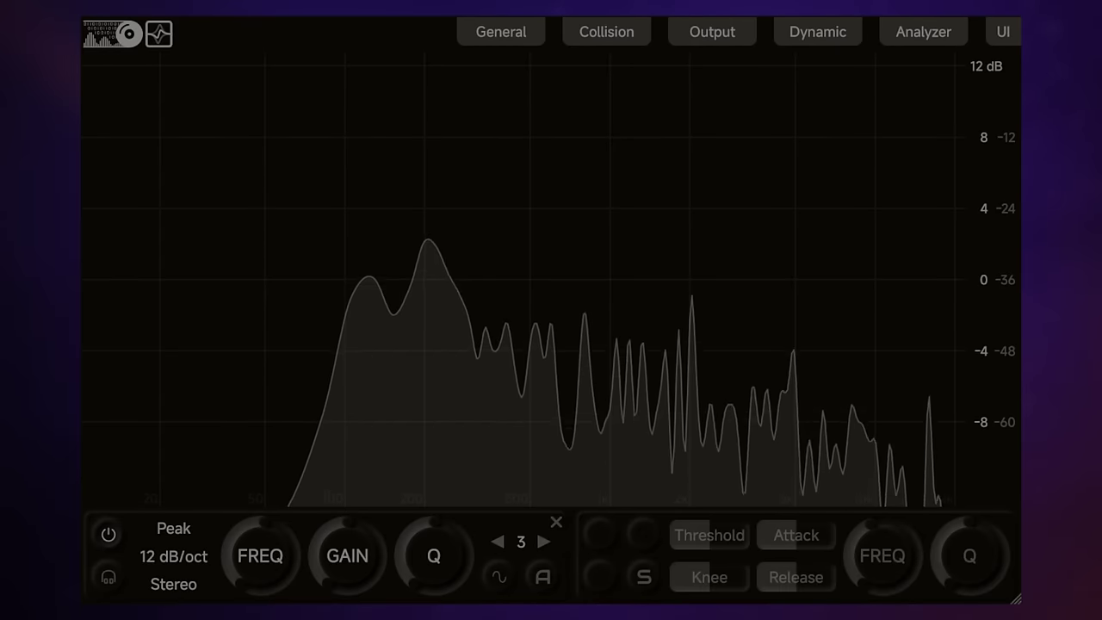
Step: Create three 0 dB Peak bands on the curve at about 500 Hz, 200 Hz and 1.45 kHz
double_click(531, 279)
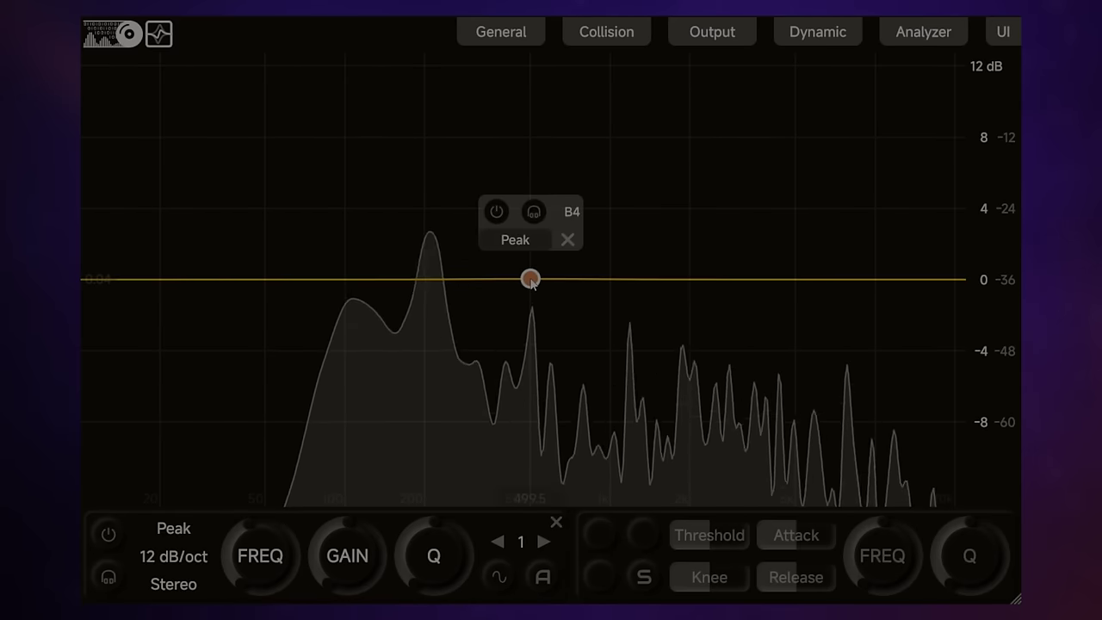
double_click(425, 279)
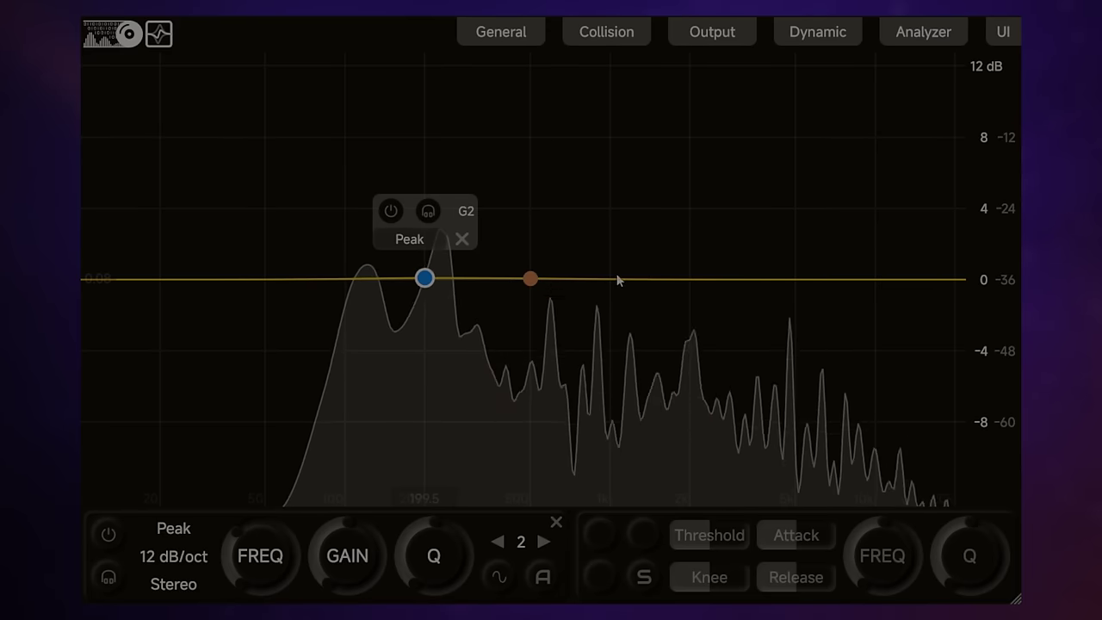
double_click(653, 278)
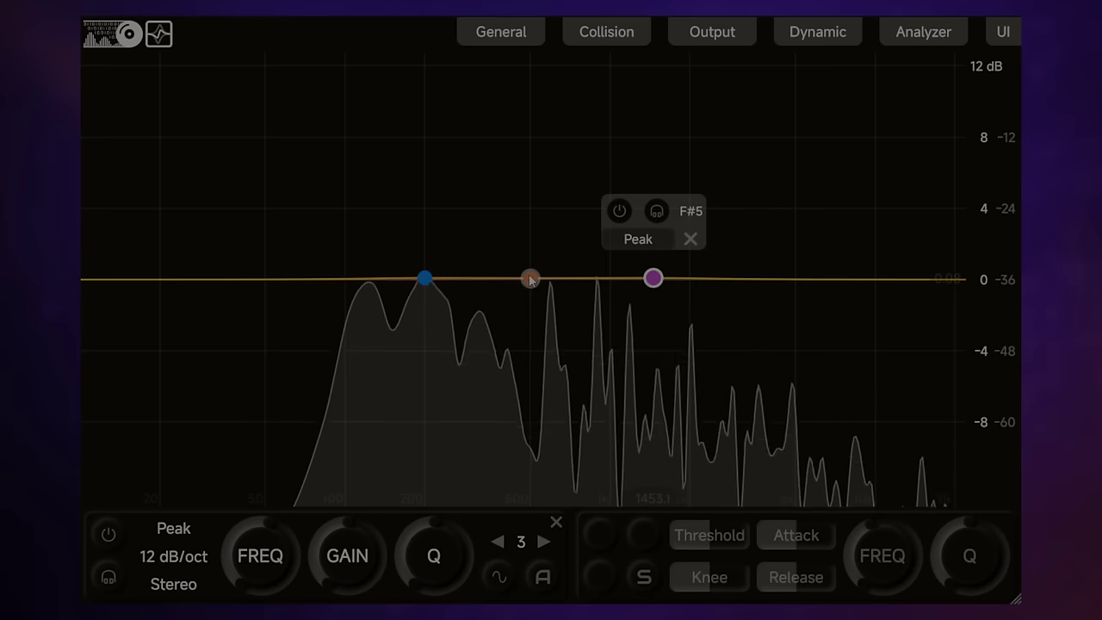
Step: Raise the 500 Hz band into a boost and pull the 200 Hz and 1.45 kHz bands into roughly 2 dB dips
drag(531, 280, 529, 220)
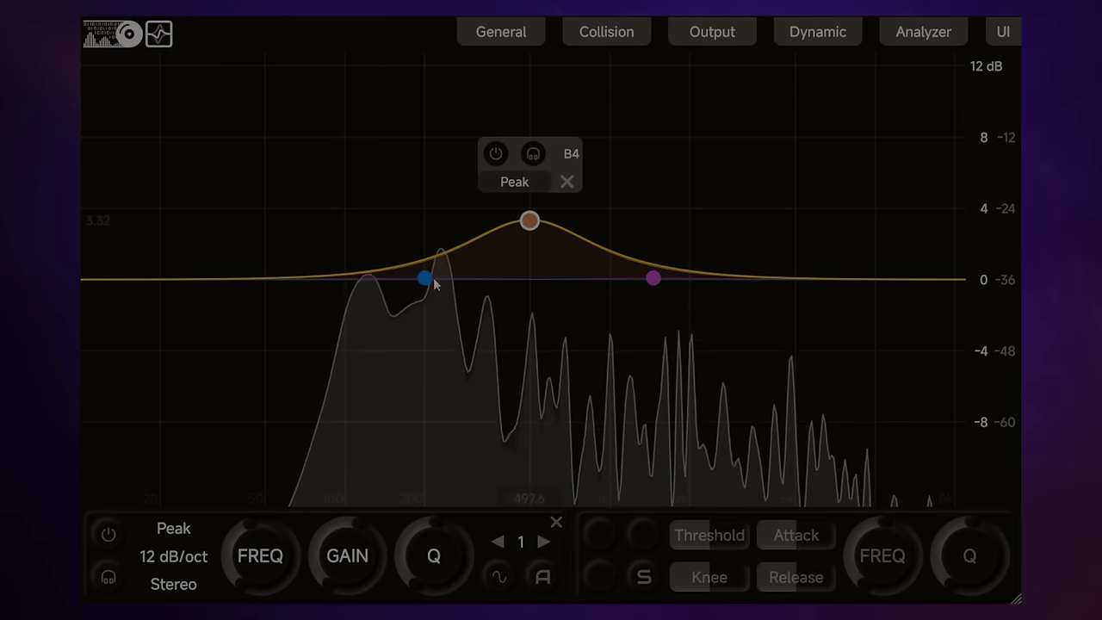
drag(427, 279, 428, 323)
drag(654, 278, 655, 322)
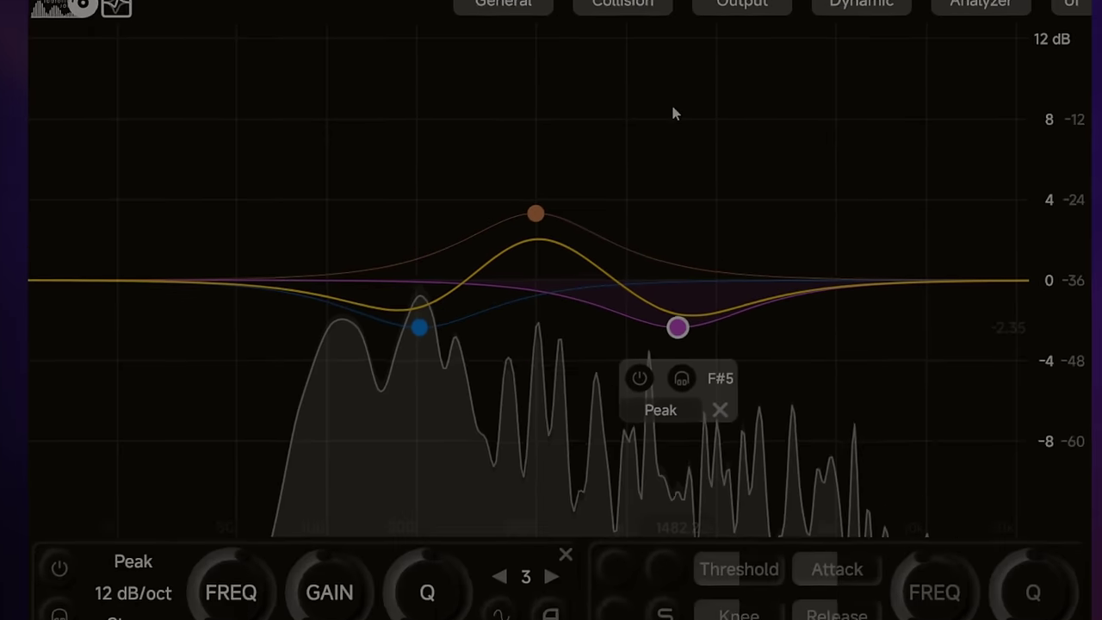
Step: Fine-tune the B4 boost to about 3.55 dB at 503.6 Hz and adjust its Q
click(535, 214)
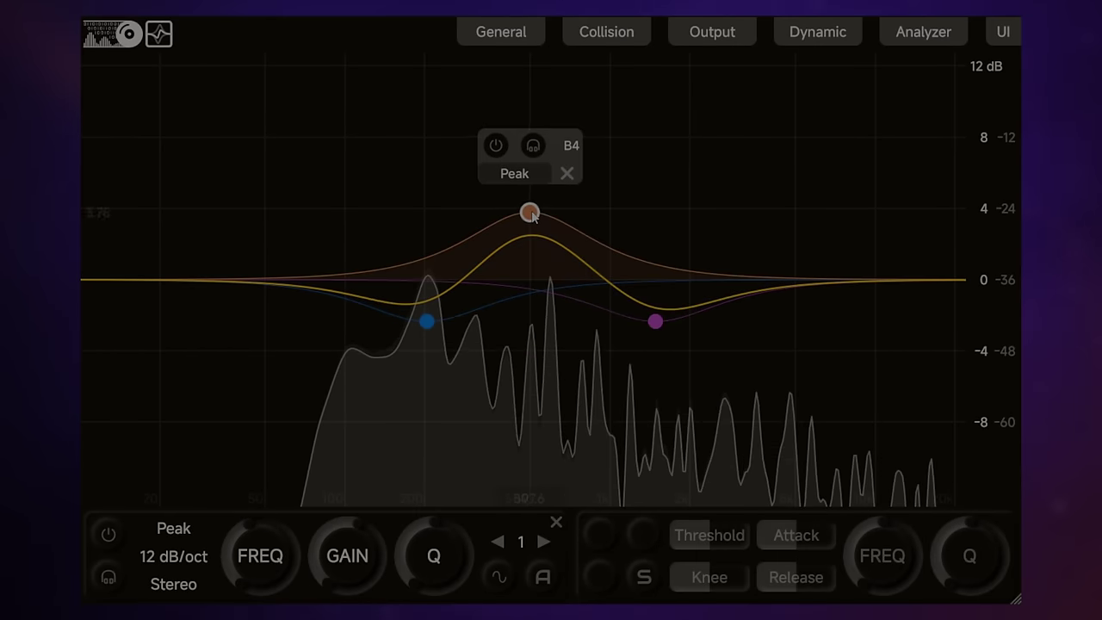
drag(532, 215, 533, 219)
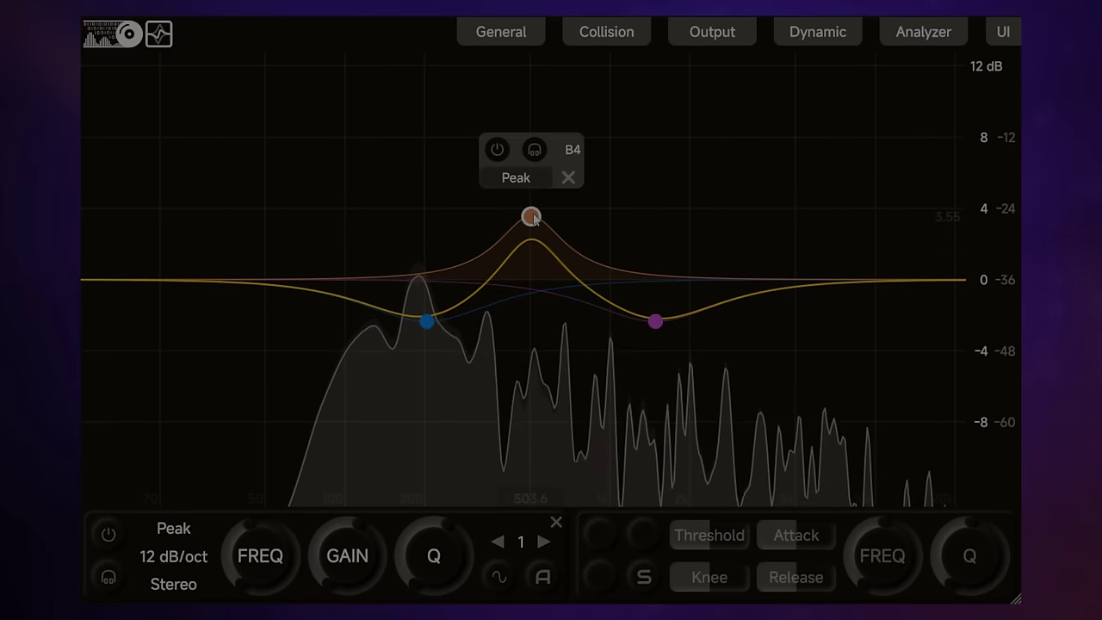
scroll(532, 218, up, 3)
scroll(532, 218, down, 4)
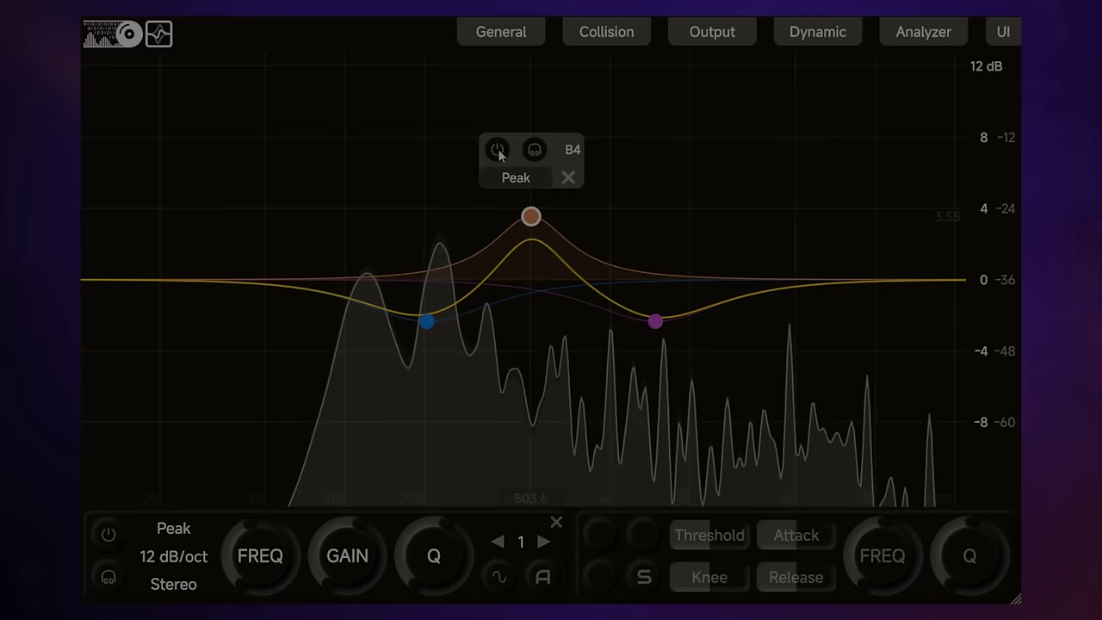
click(498, 150)
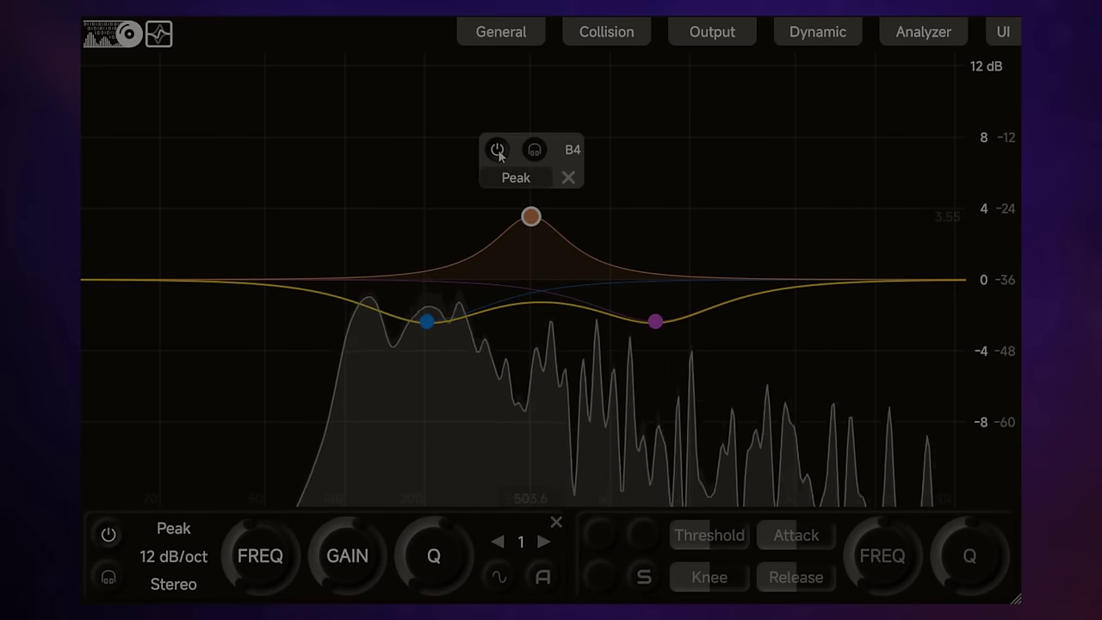
click(497, 150)
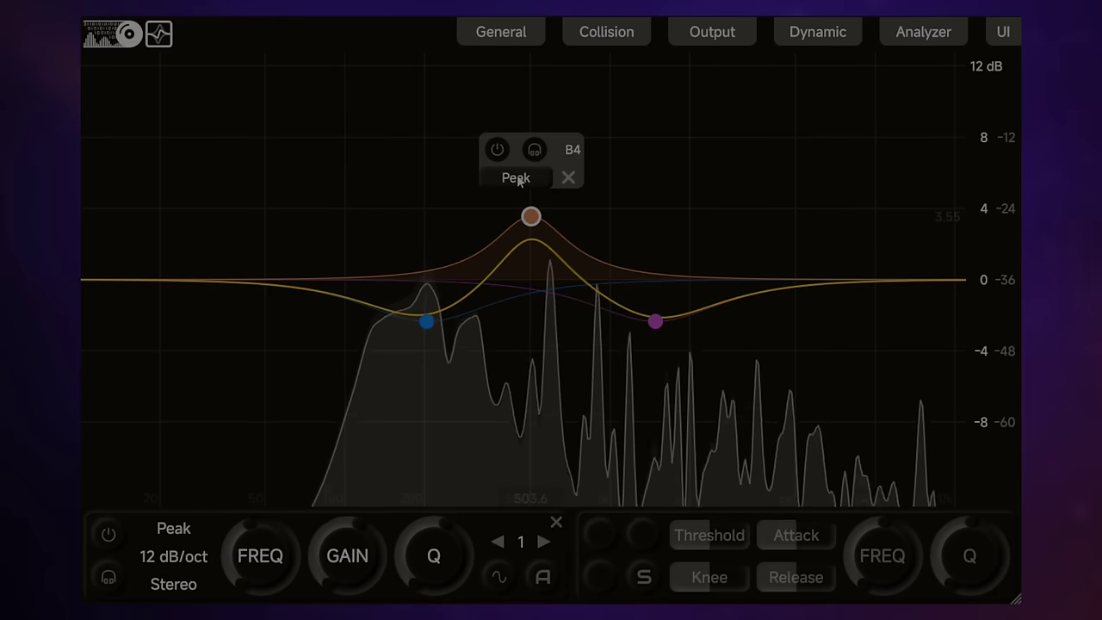
click(516, 179)
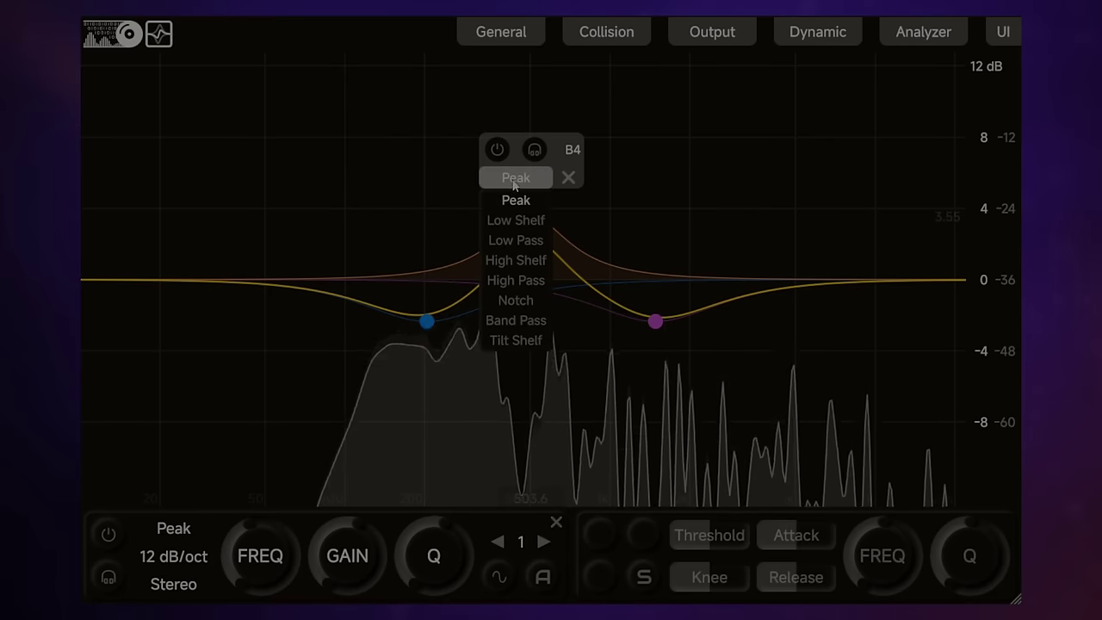
click(516, 300)
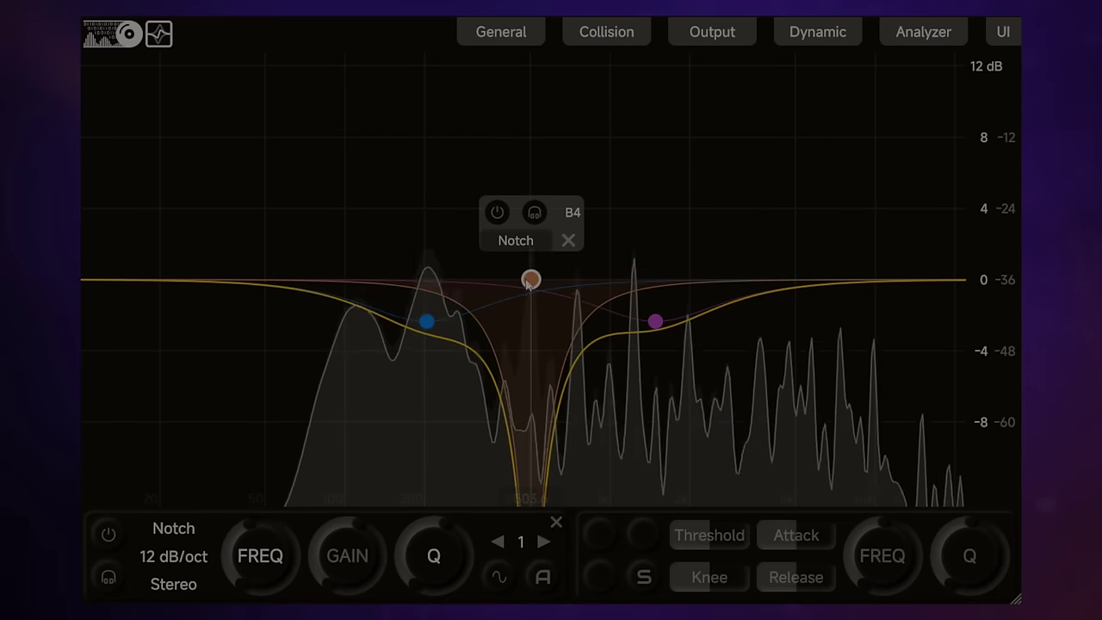
click(522, 243)
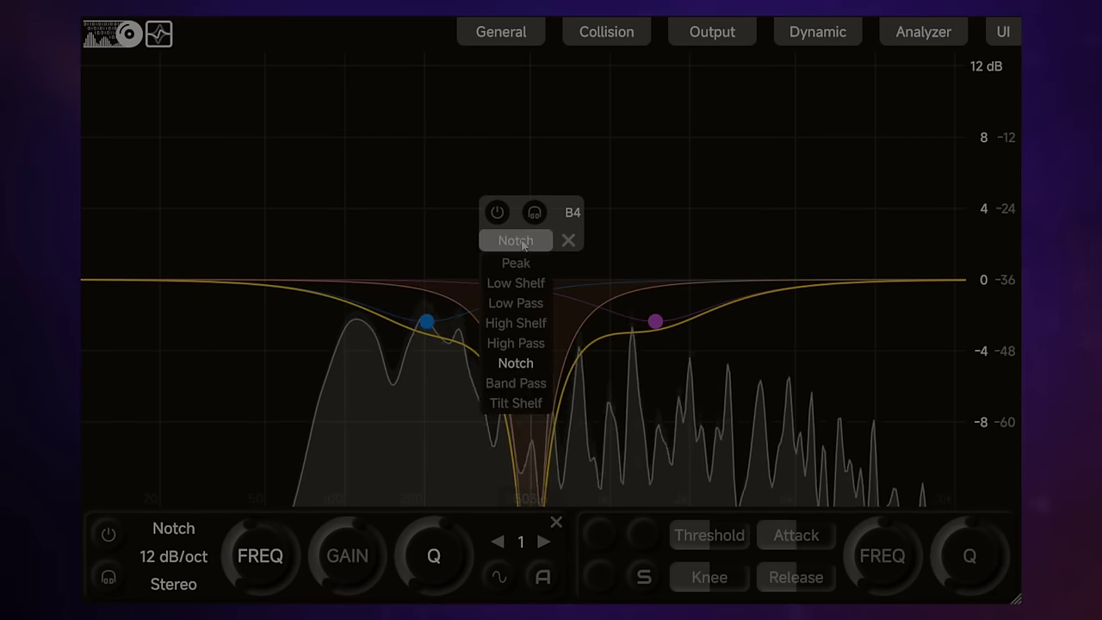
click(518, 324)
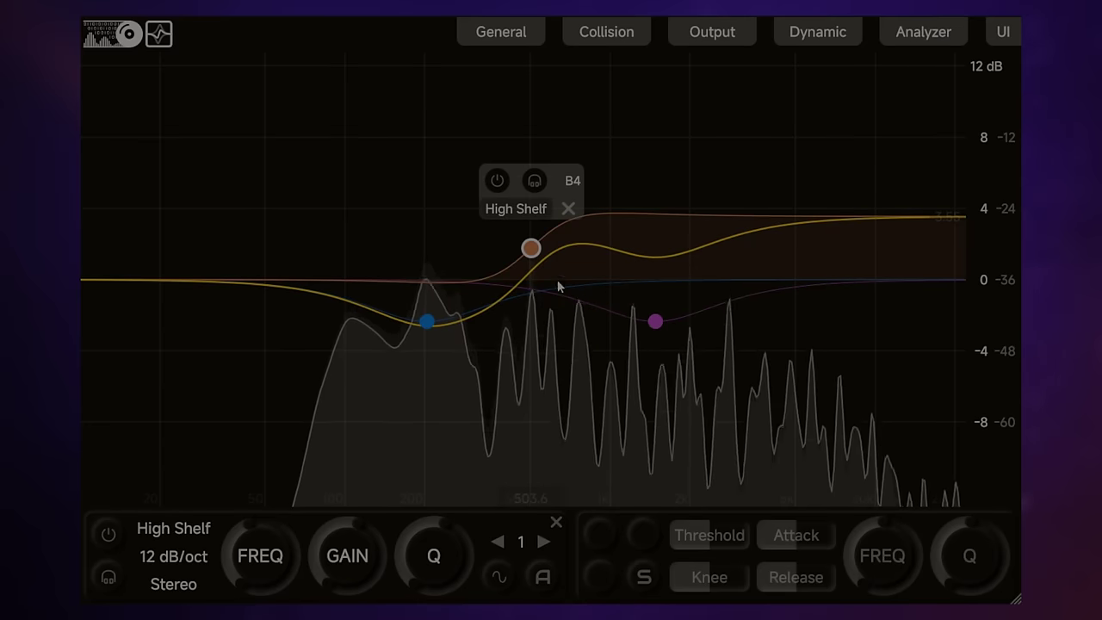
click(517, 210)
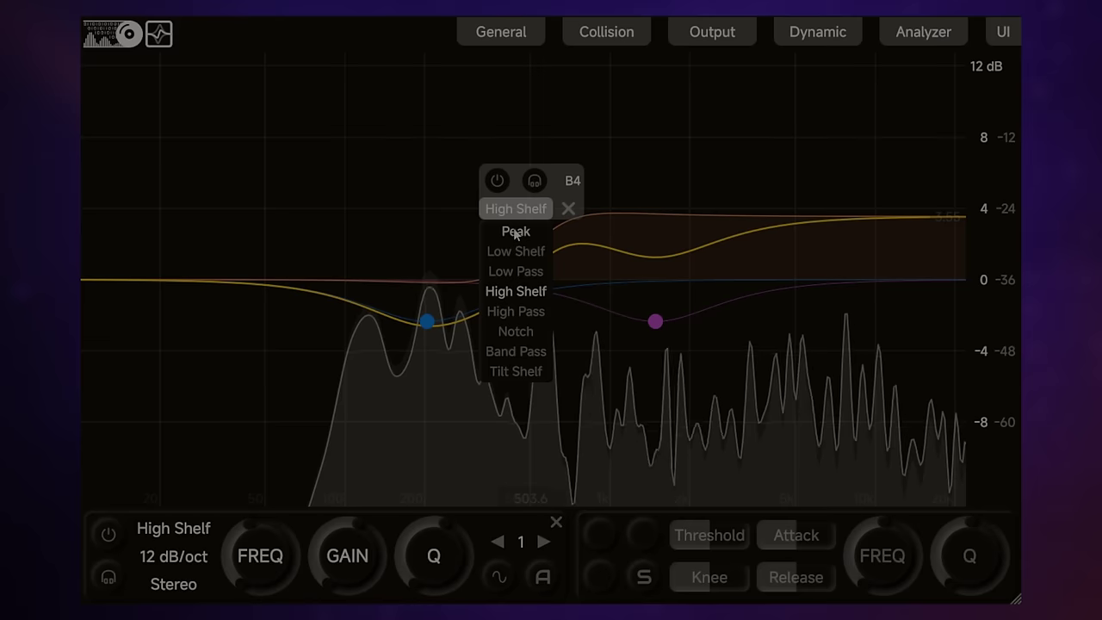
Step: Restore the B4 band to Peak, audition it soloed while sweeping, then leave a gentle 2 dB boost near 500 Hz
click(515, 232)
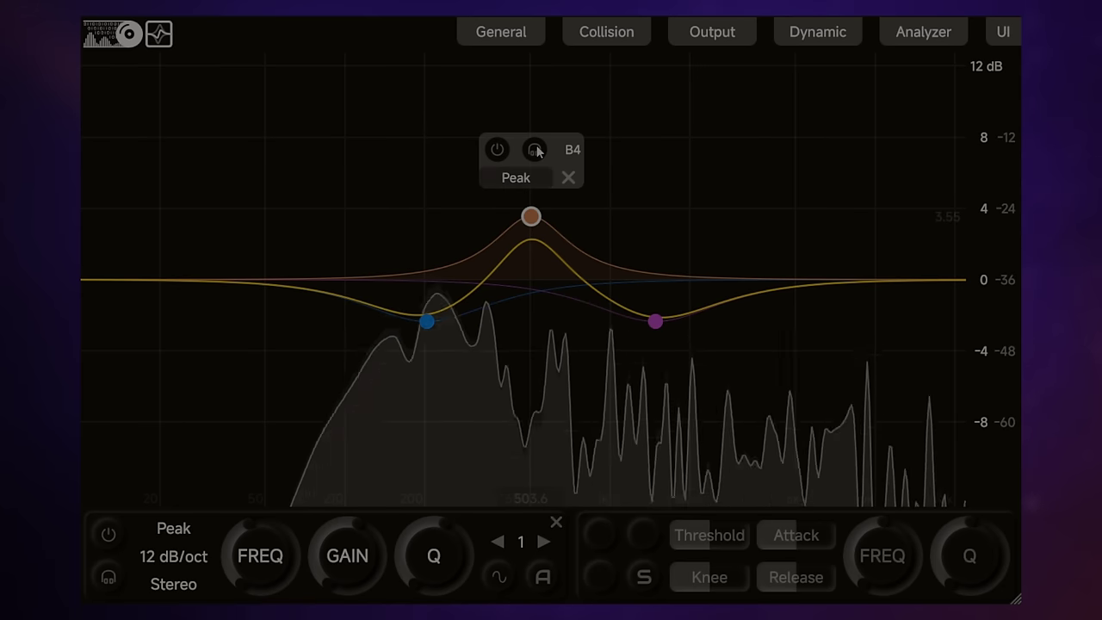
click(535, 151)
drag(531, 219, 530, 270)
click(534, 204)
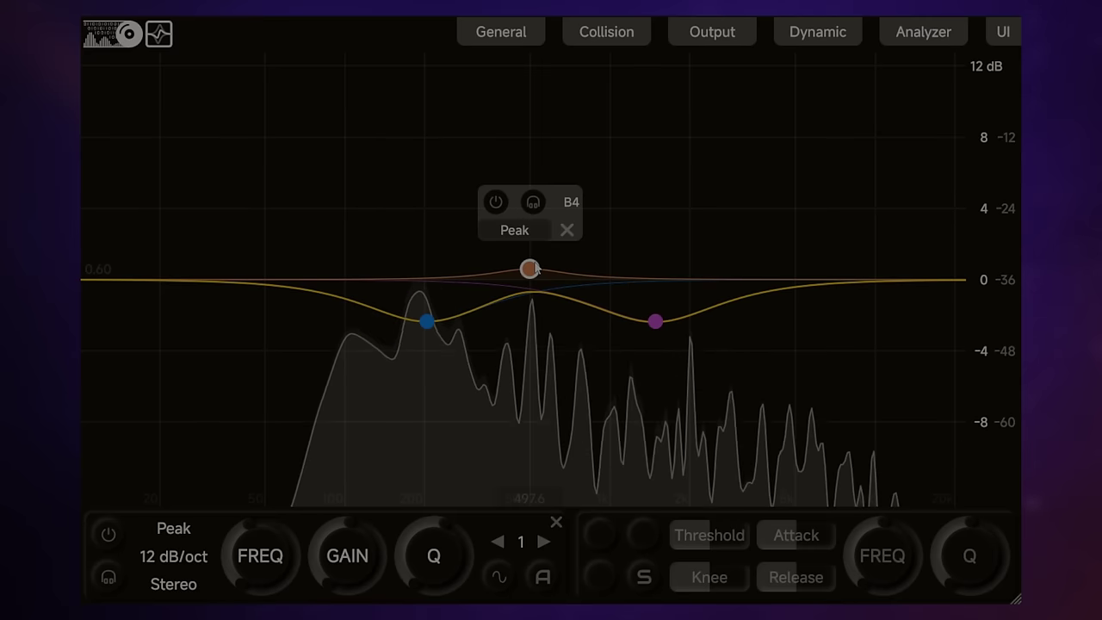
drag(532, 270, 529, 236)
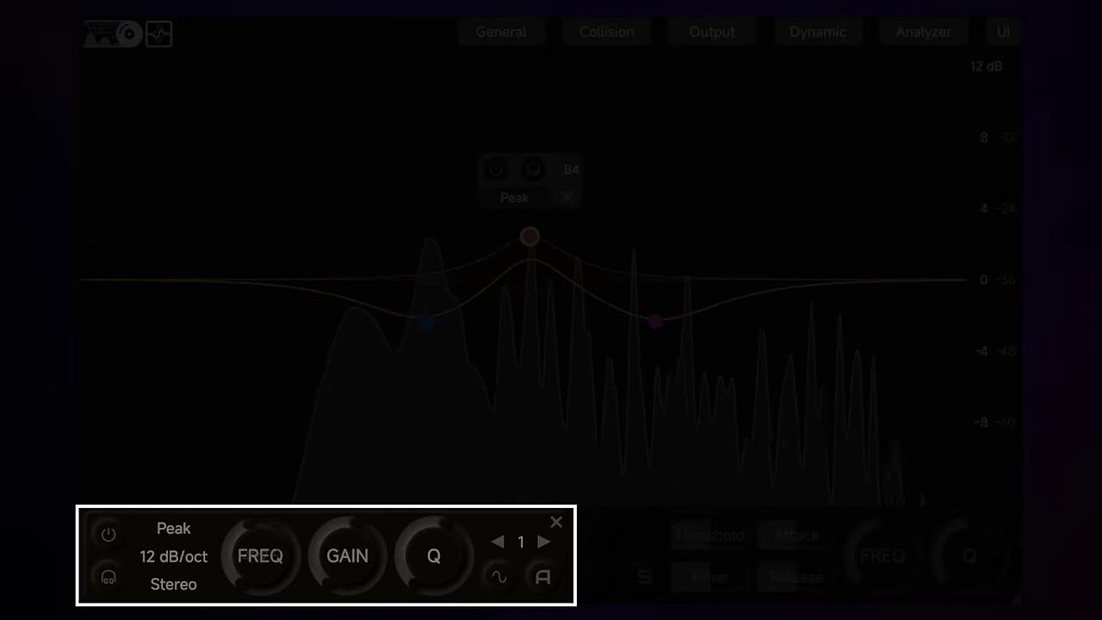
Step: Lower the A4 band's Q to about 0.95 and raise its gain to 3.99 dB at 435 Hz
scroll(249, 529, down, 3)
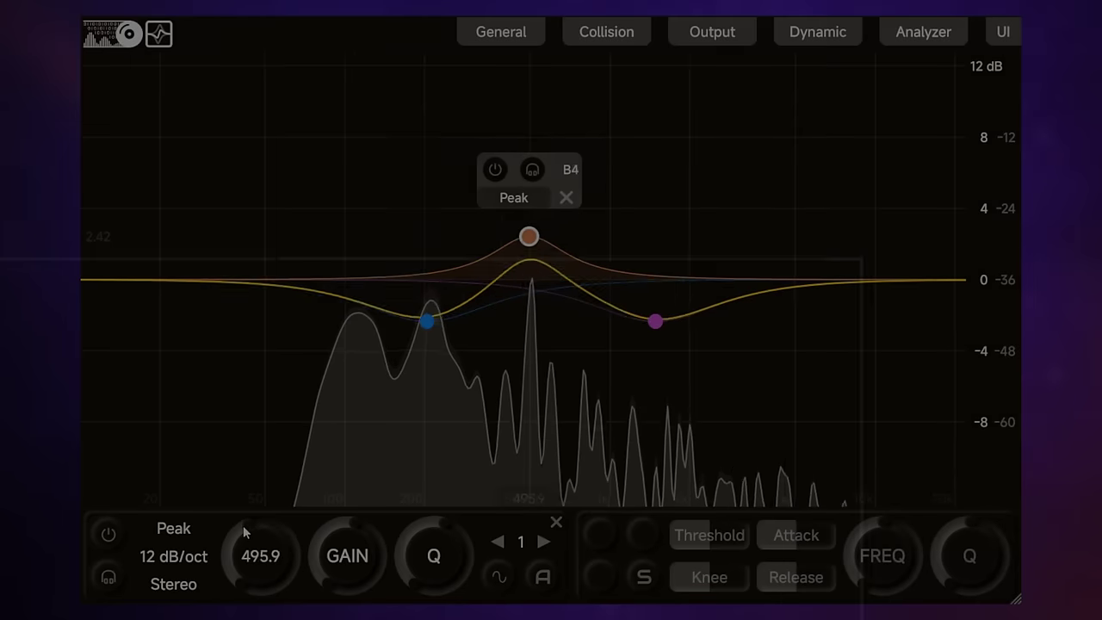
scroll(246, 531, up, 1)
scroll(247, 527, up, 2)
scroll(246, 527, down, 2)
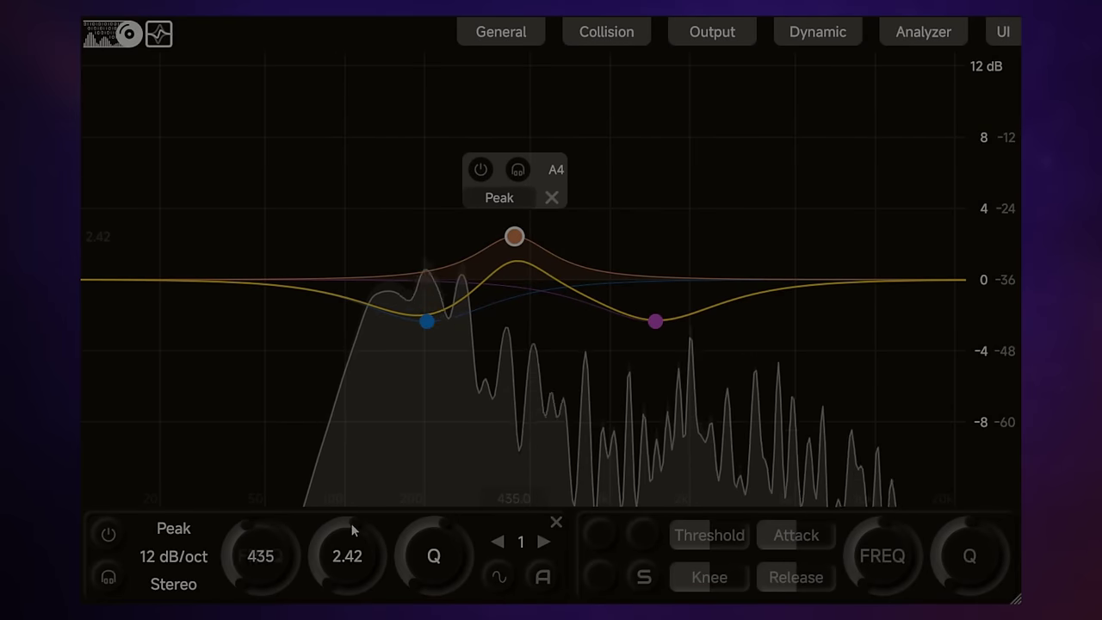
scroll(347, 529, down, 4)
scroll(441, 520, down, 5)
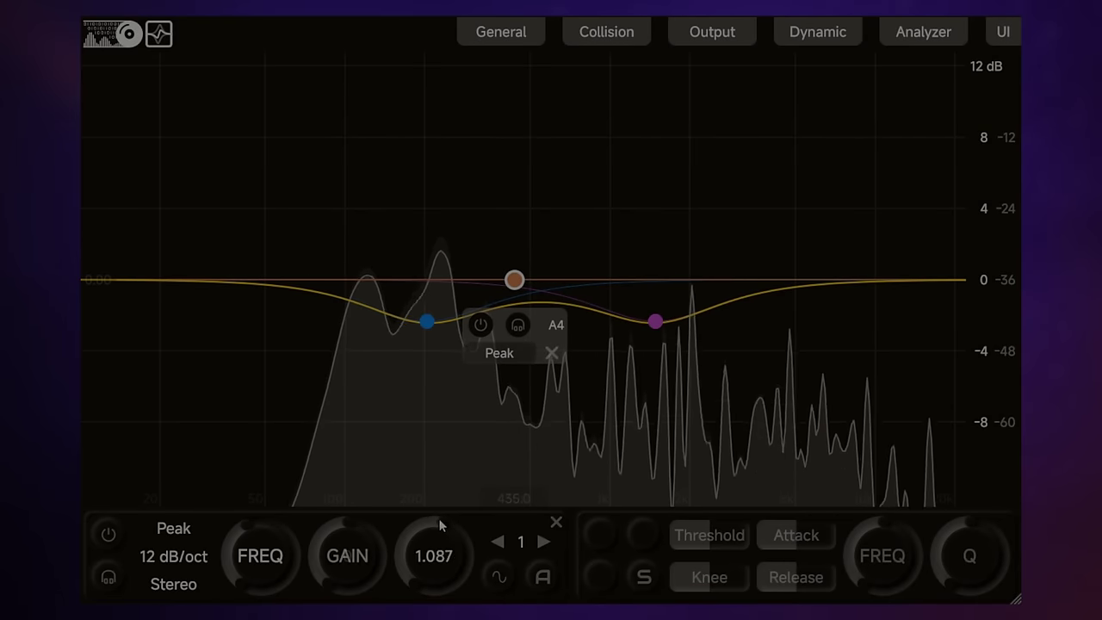
scroll(434, 522, up, 2)
scroll(431, 520, up, 1)
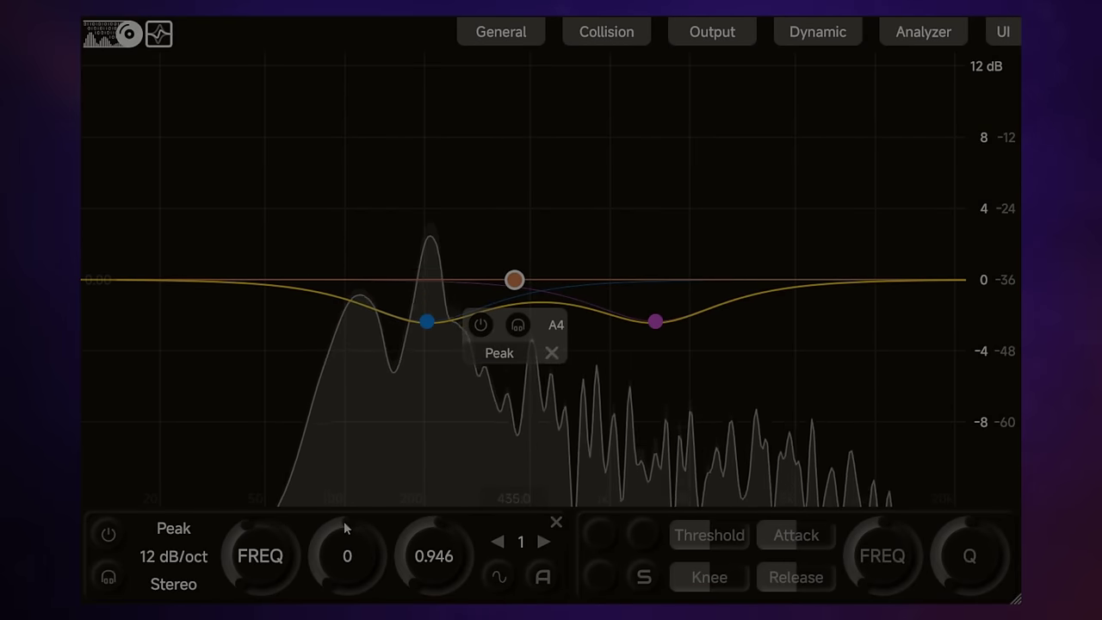
scroll(348, 526, up, 4)
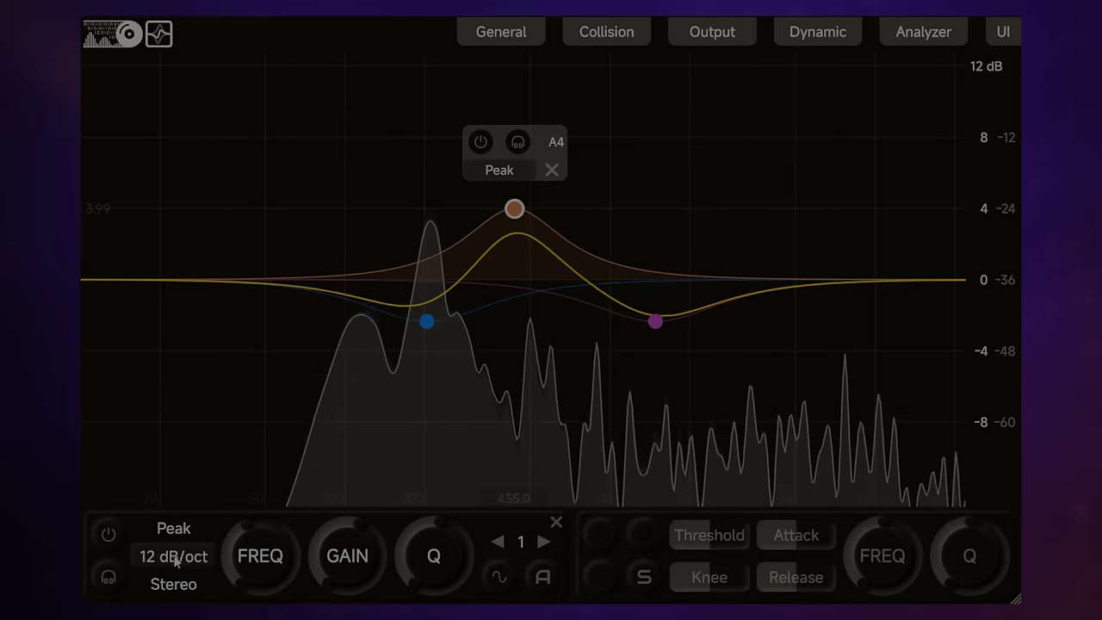
Step: Set the A4 band's slope to 72 dB/oct and lift the plateau to about 4.56 dB near 441.4 Hz
click(171, 561)
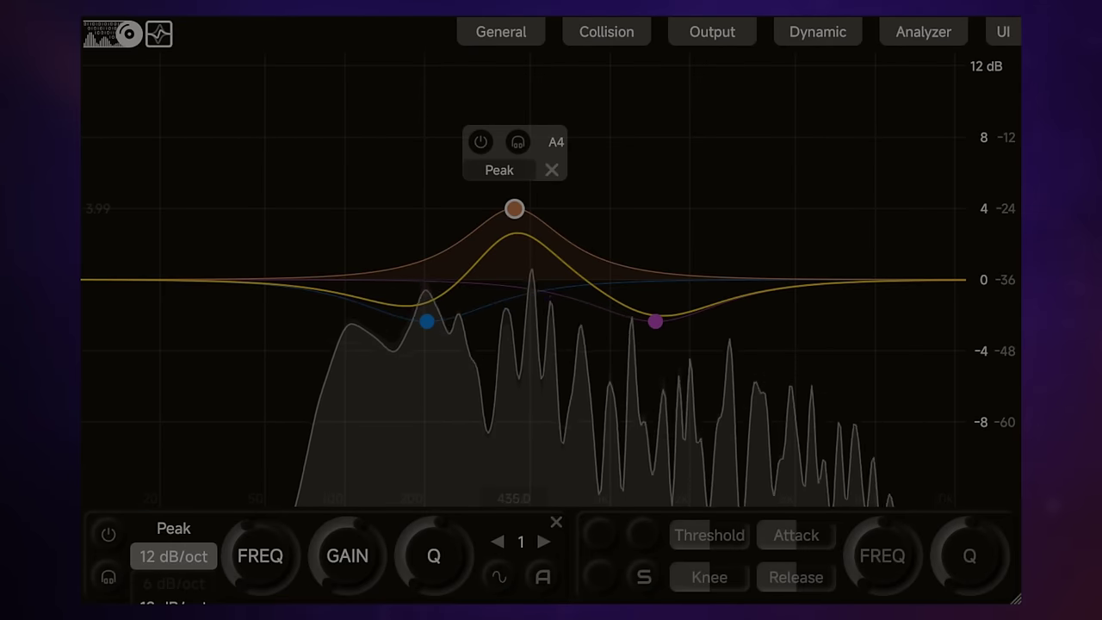
click(436, 417)
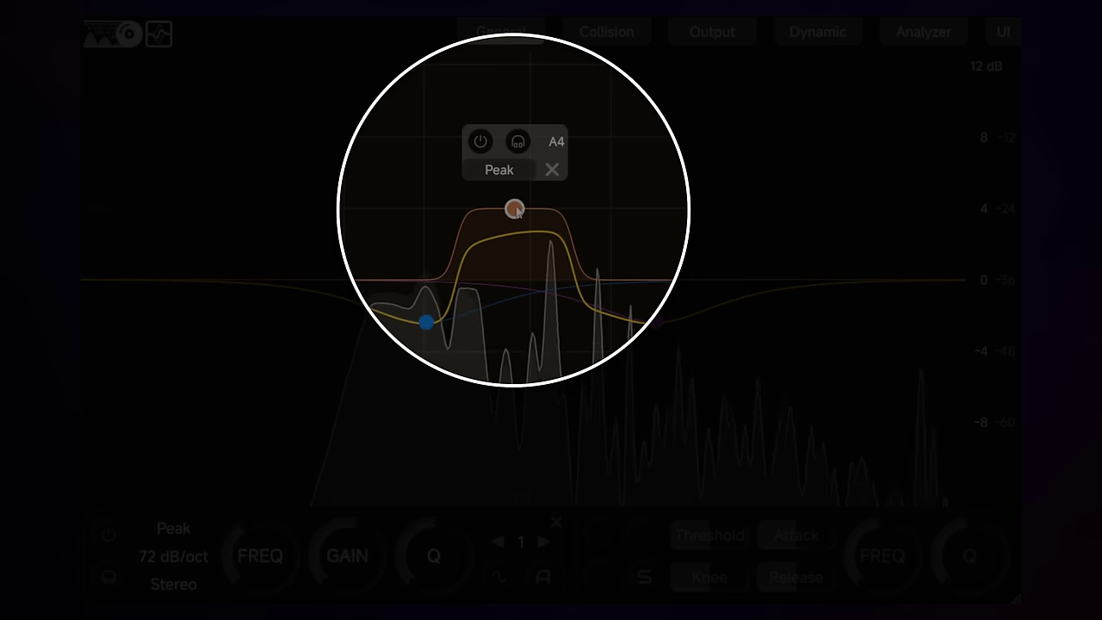
drag(519, 211, 518, 201)
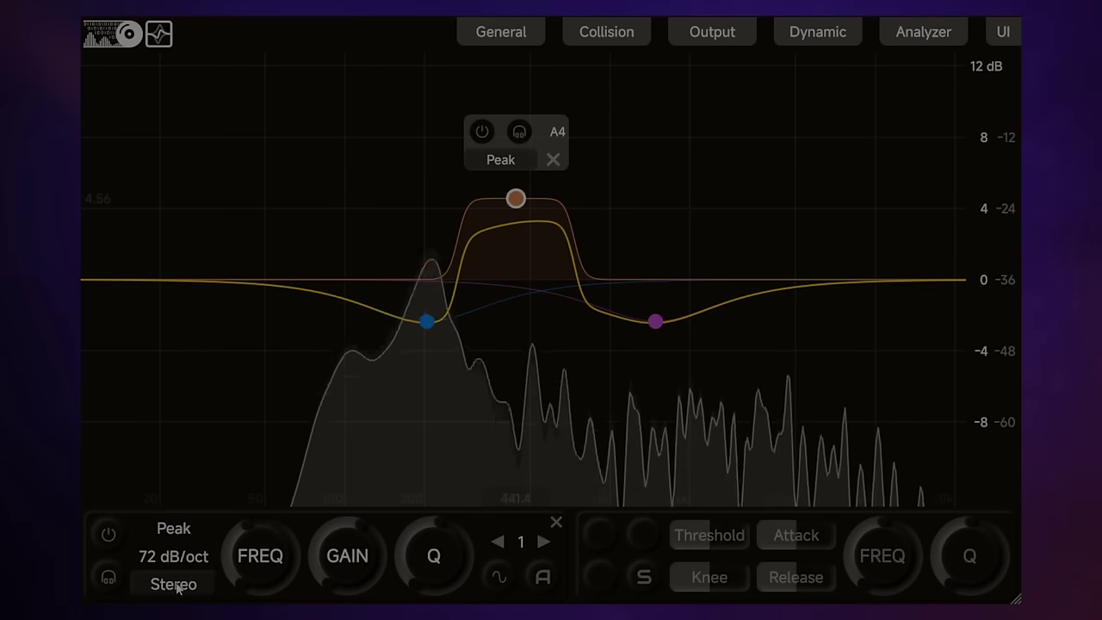
Step: Audition the plateau band in Left, Mid and Side modes, then return it to Stereo near 474.3 Hz
click(175, 585)
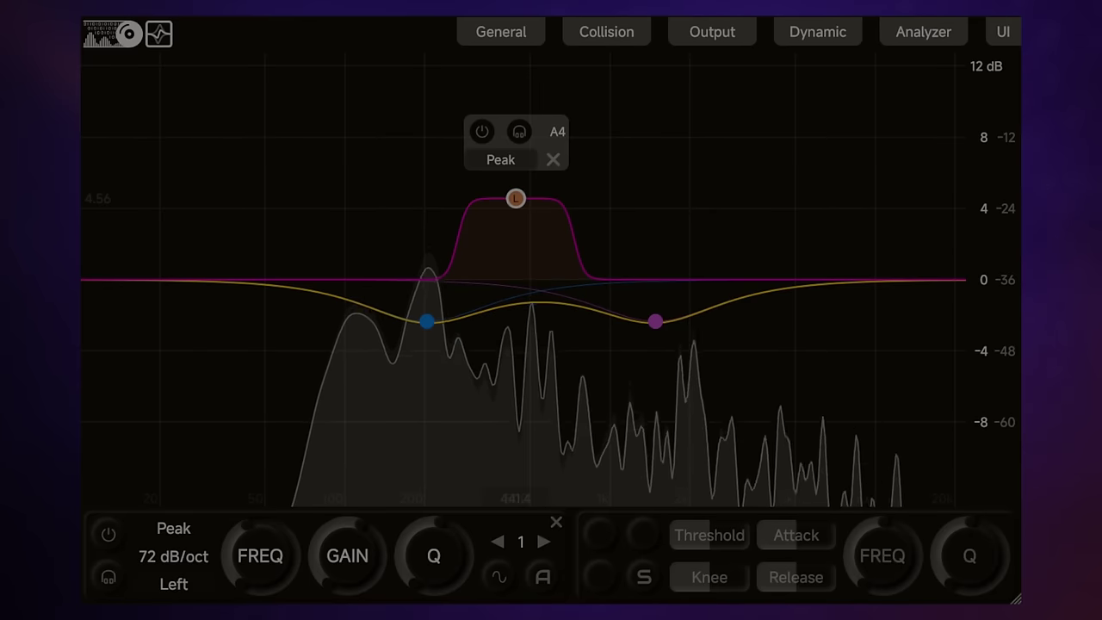
mouse_move(515, 200)
mouse_down()
mouse_move(505, 197)
mouse_move(520, 206)
mouse_up()
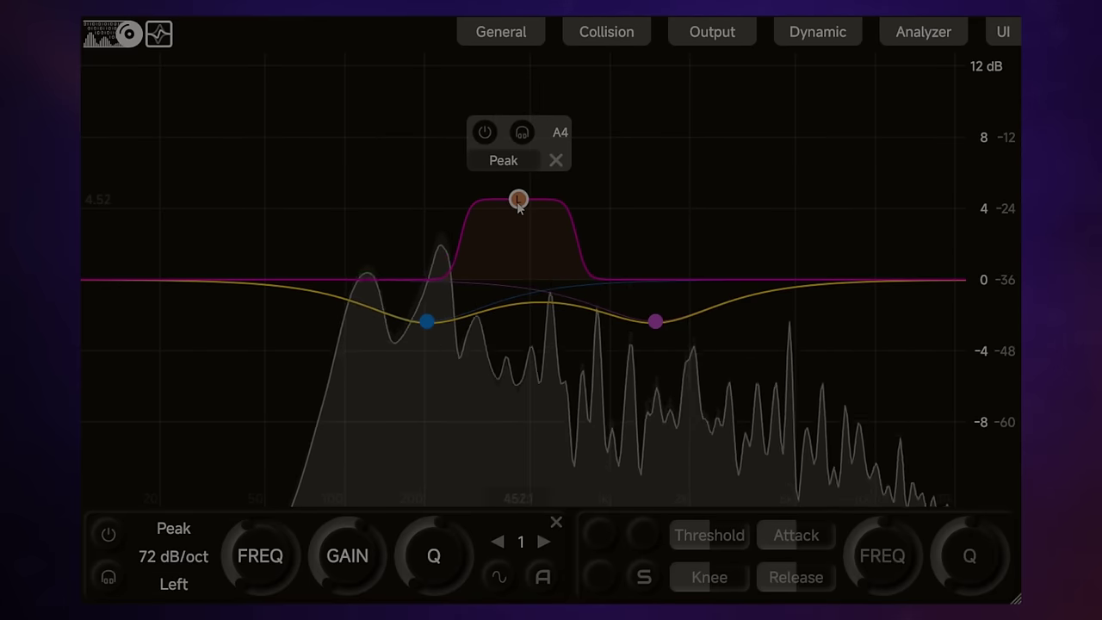
click(182, 588)
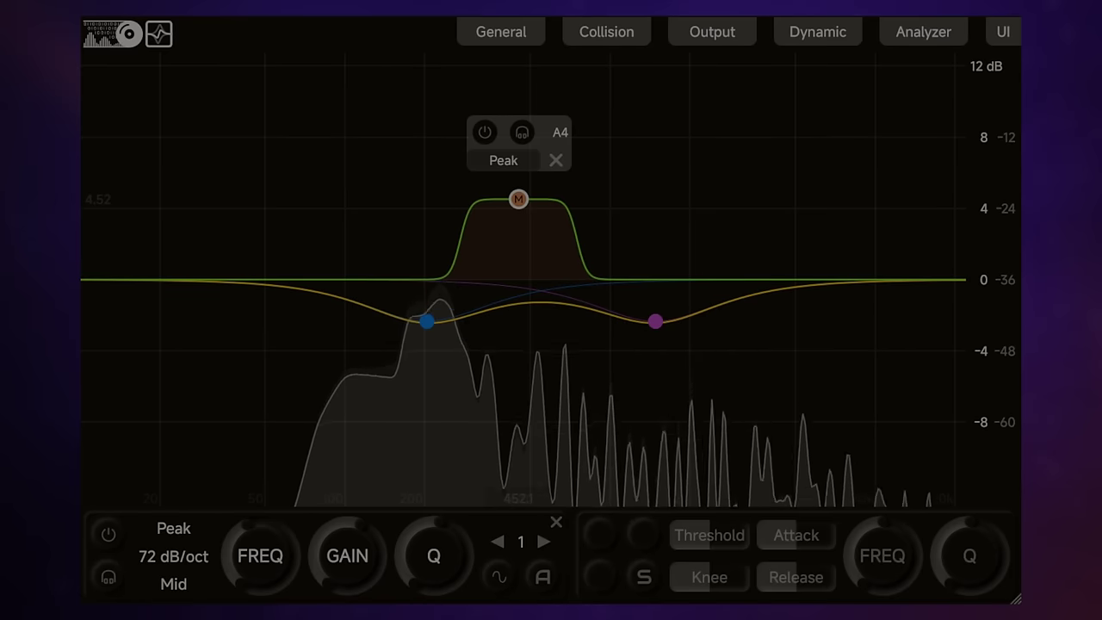
click(183, 586)
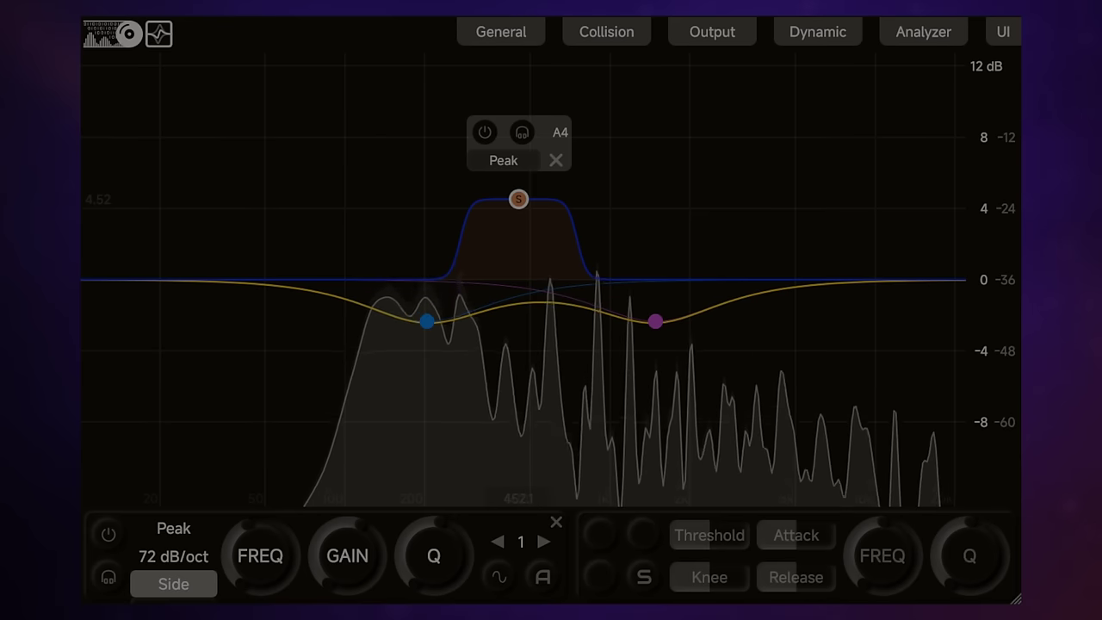
click(180, 586)
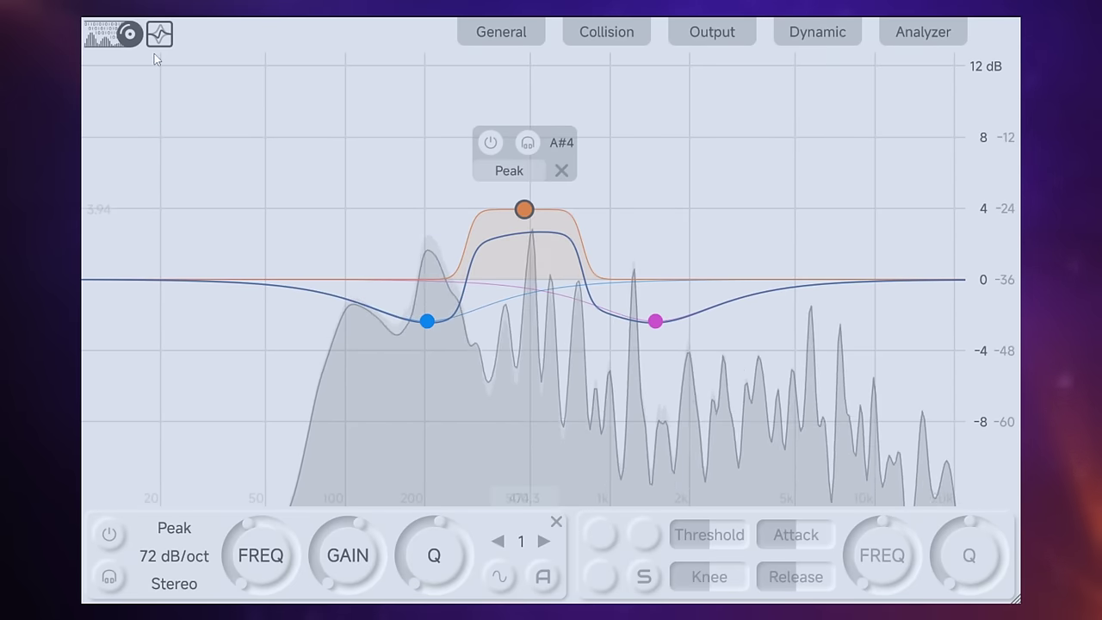
click(105, 38)
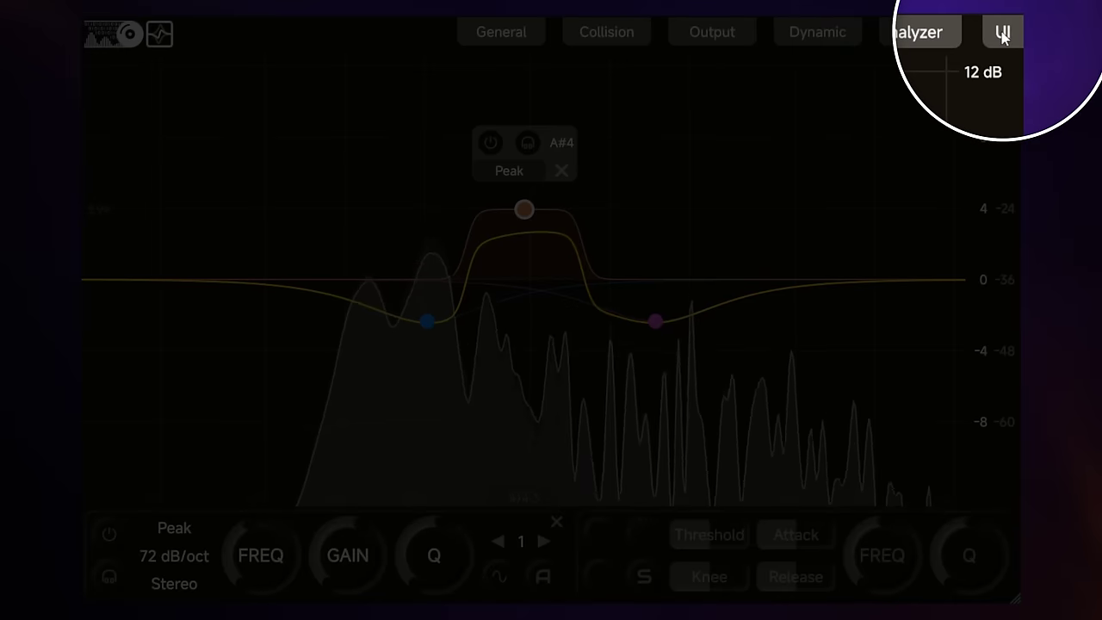
Step: Open the UI interface settings panel and close it again
click(1003, 33)
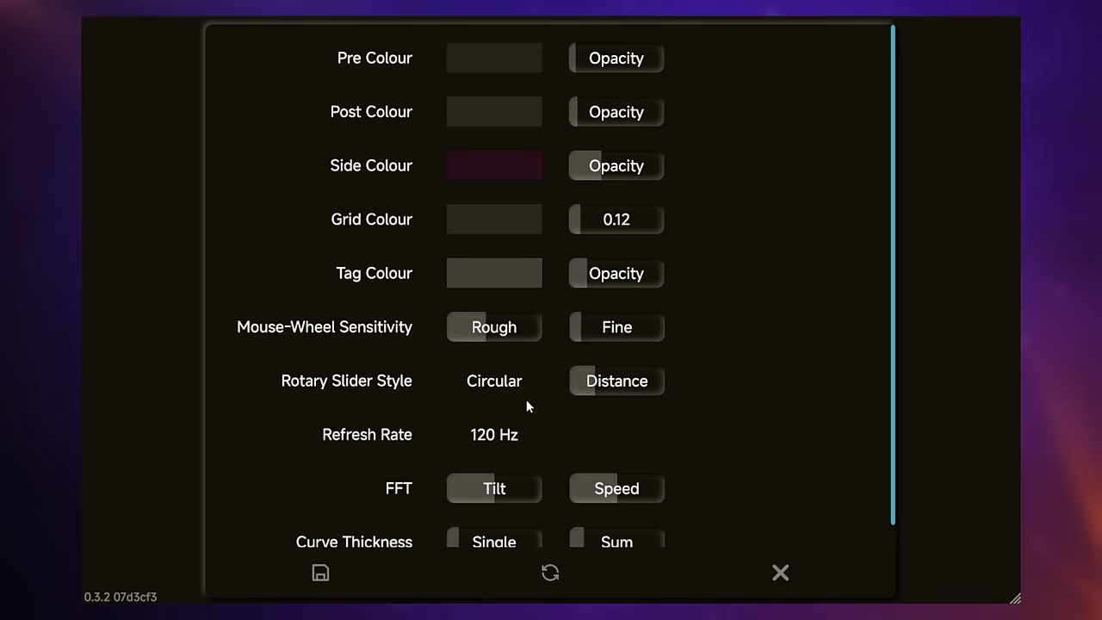
click(781, 570)
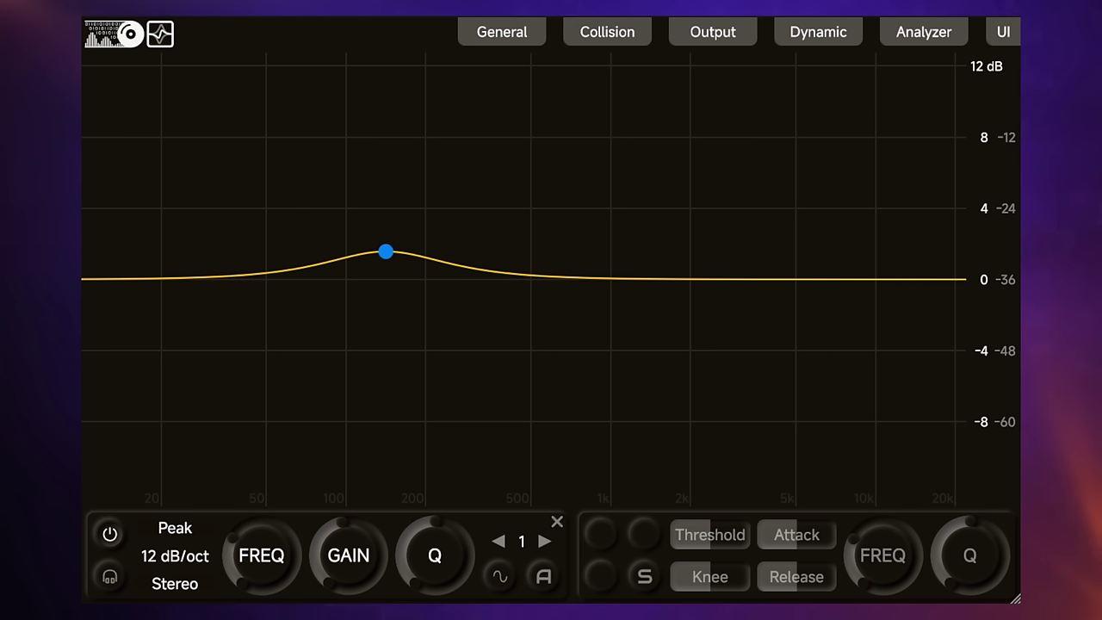
Step: Add a new Peak band, audition it soloed while sweeping, and leave a narrow 2.42 dB cut at 106.5 Hz
double_click(320, 265)
drag(320, 265, 344, 309)
click(350, 361)
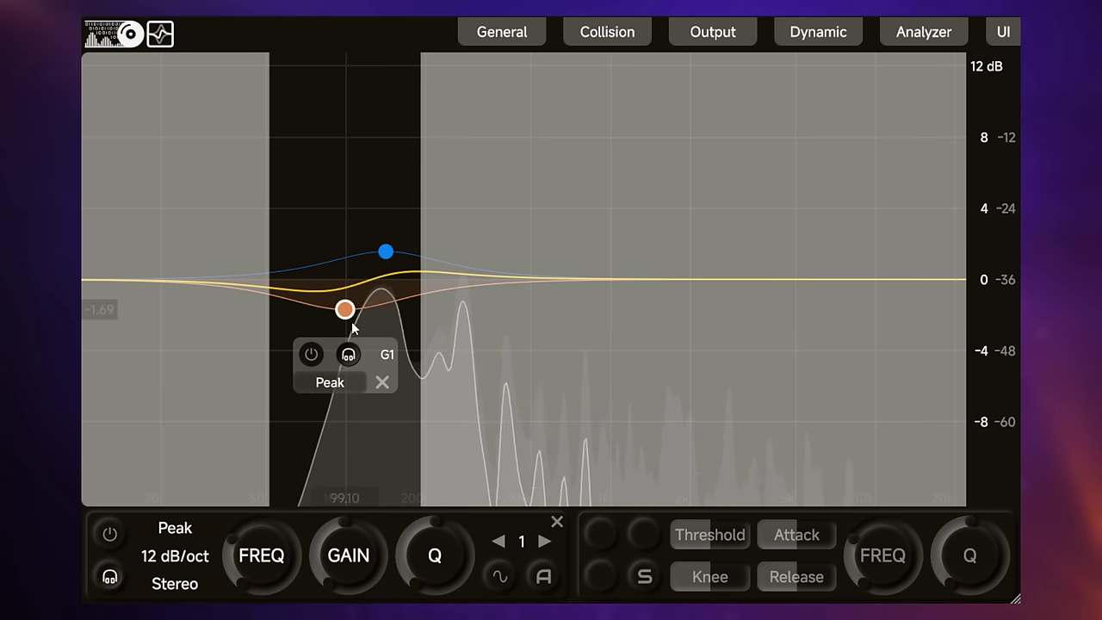
drag(344, 309, 365, 343)
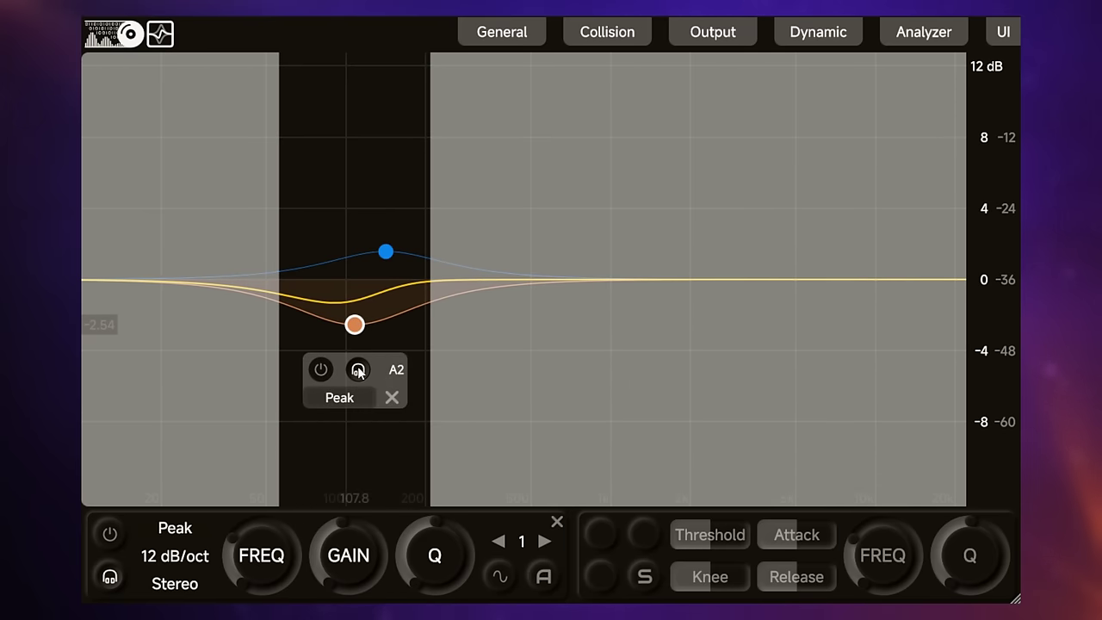
click(359, 370)
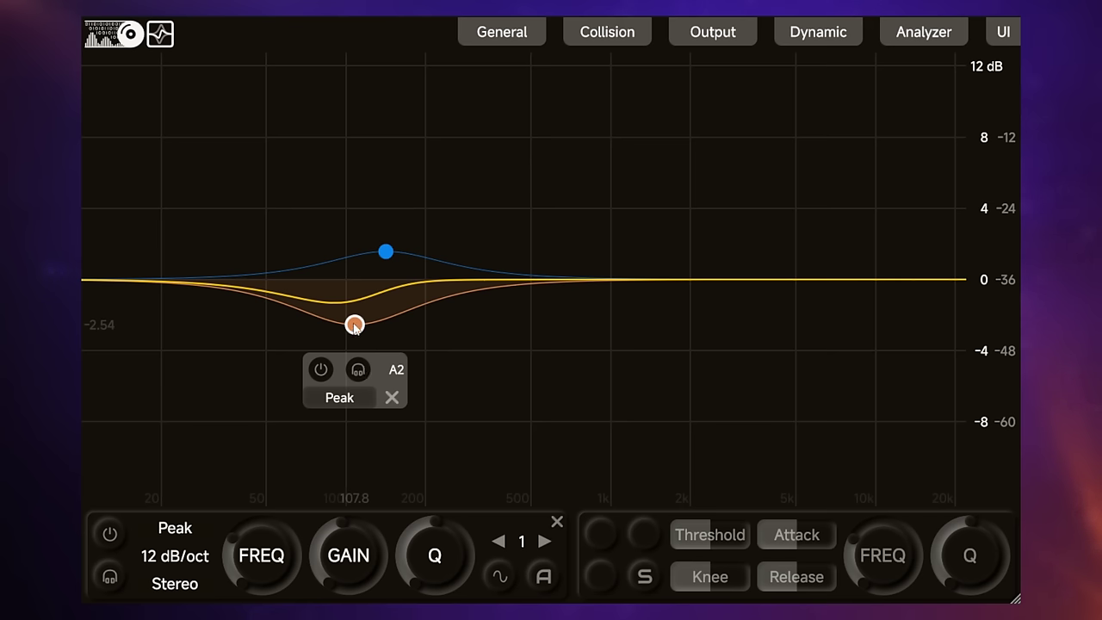
mouse_move(355, 327)
mouse_down()
mouse_move(352, 299)
mouse_move(354, 324)
mouse_up()
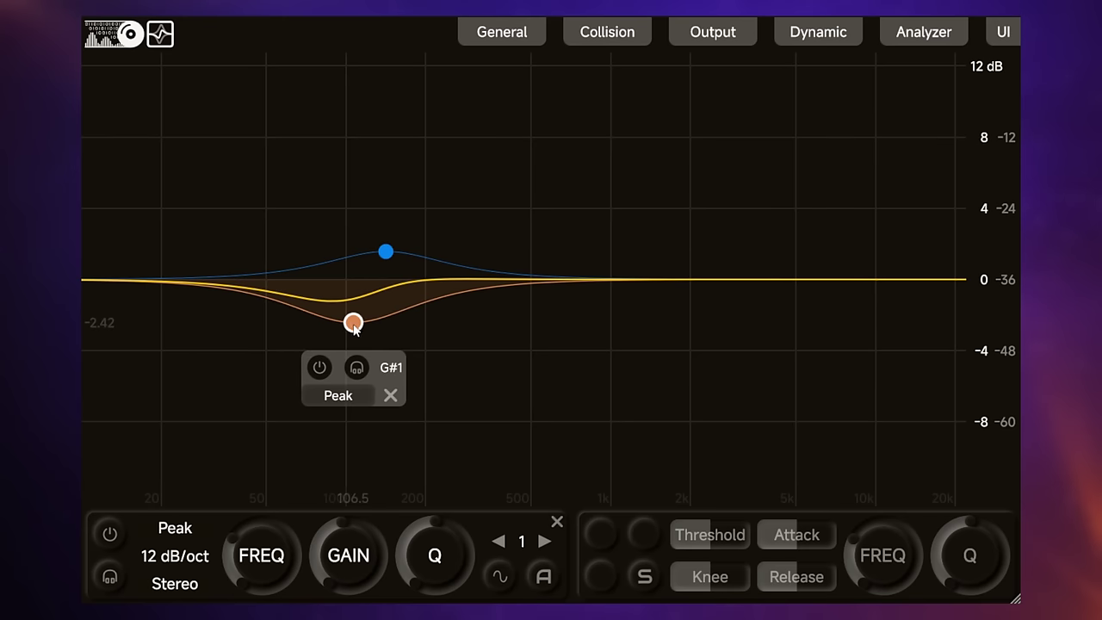
drag(434, 517, 449, 536)
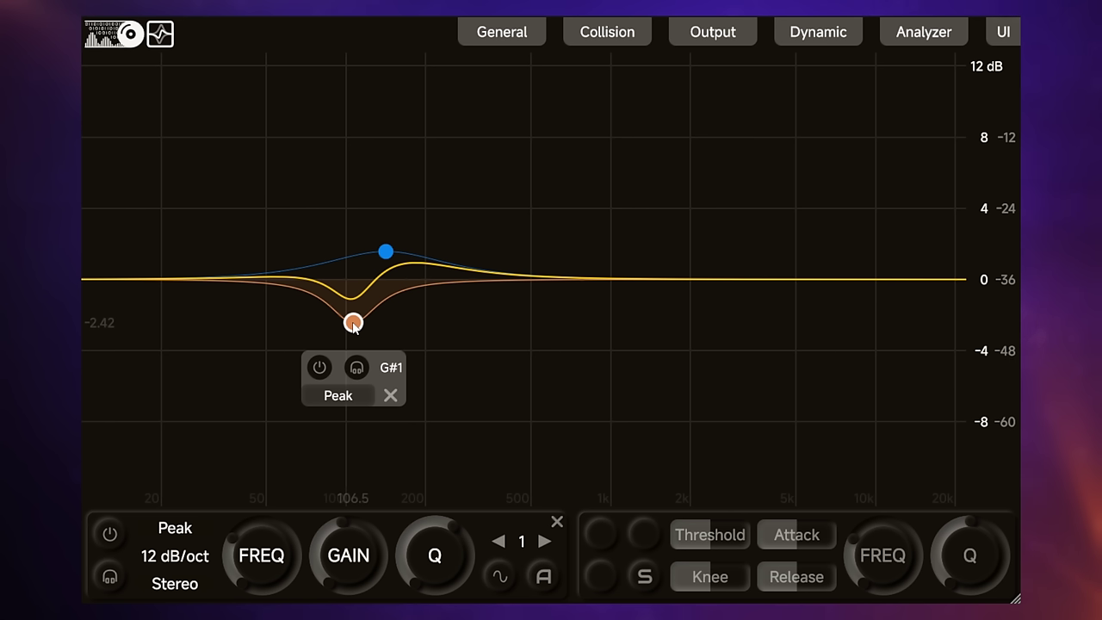
Step: Reset the 102.8 Hz band's static gain to 0 dB and set its dynamic cut depth to -2.81 dB
drag(353, 324, 350, 279)
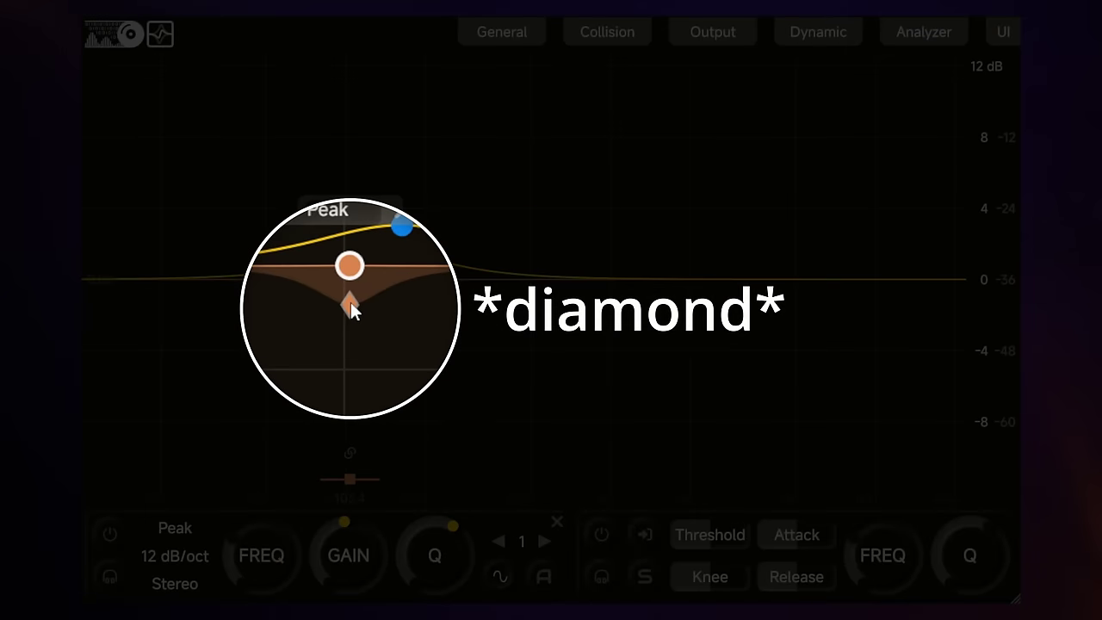
drag(350, 301, 350, 331)
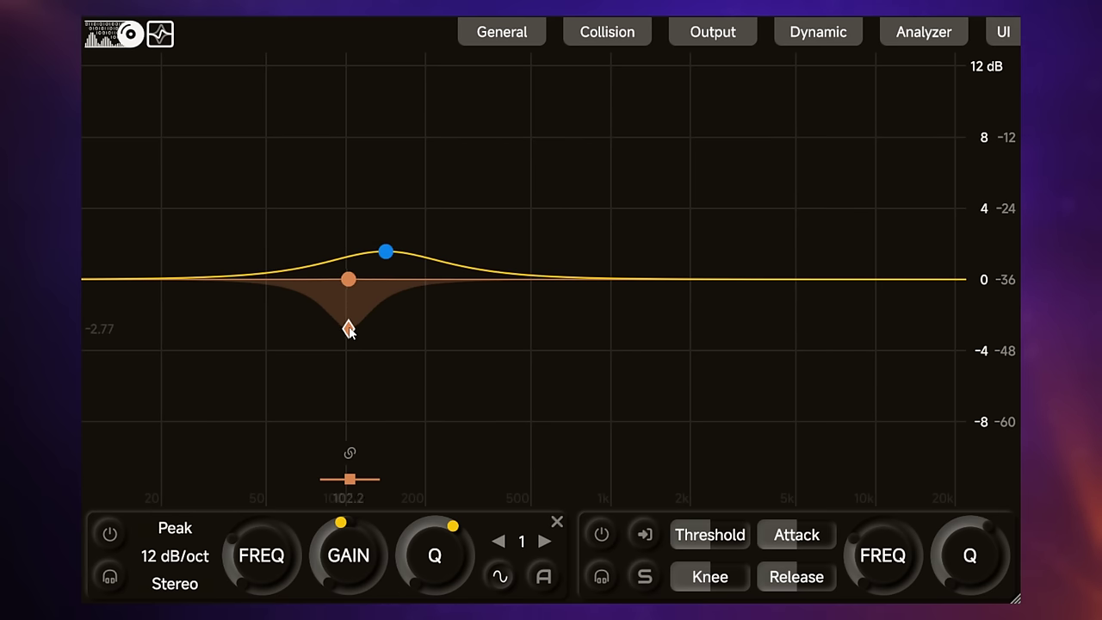
drag(348, 330, 349, 330)
Step: Move the 102.8 Hz band's Threshold slider from -40 up to about -33.1
mouse_move(713, 537)
mouse_move(710, 539)
drag(710, 539, 713, 542)
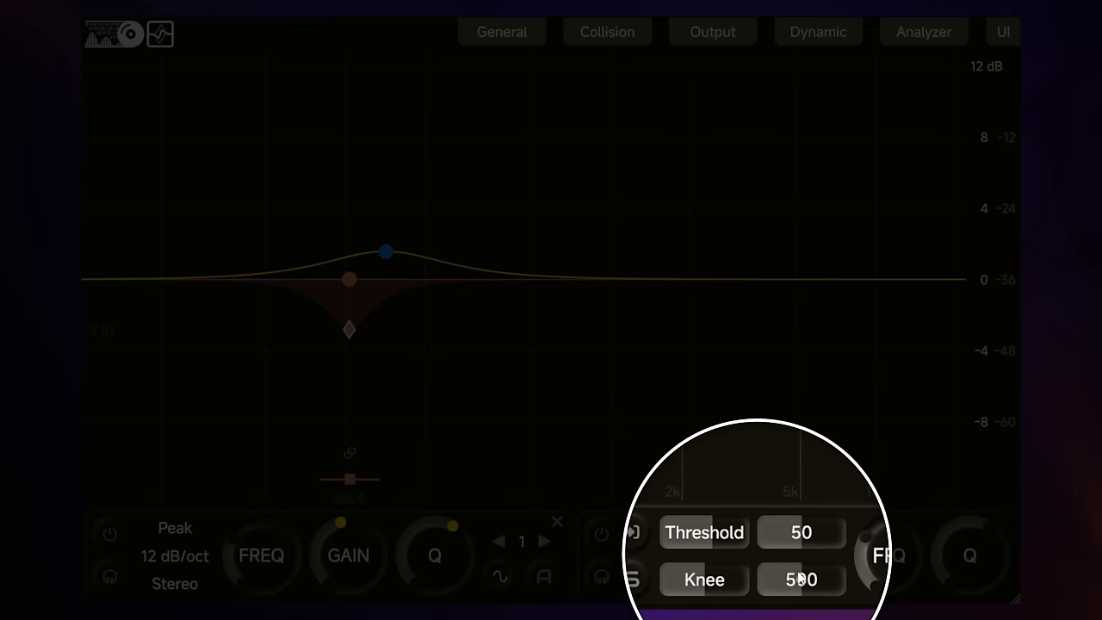
mouse_move(717, 577)
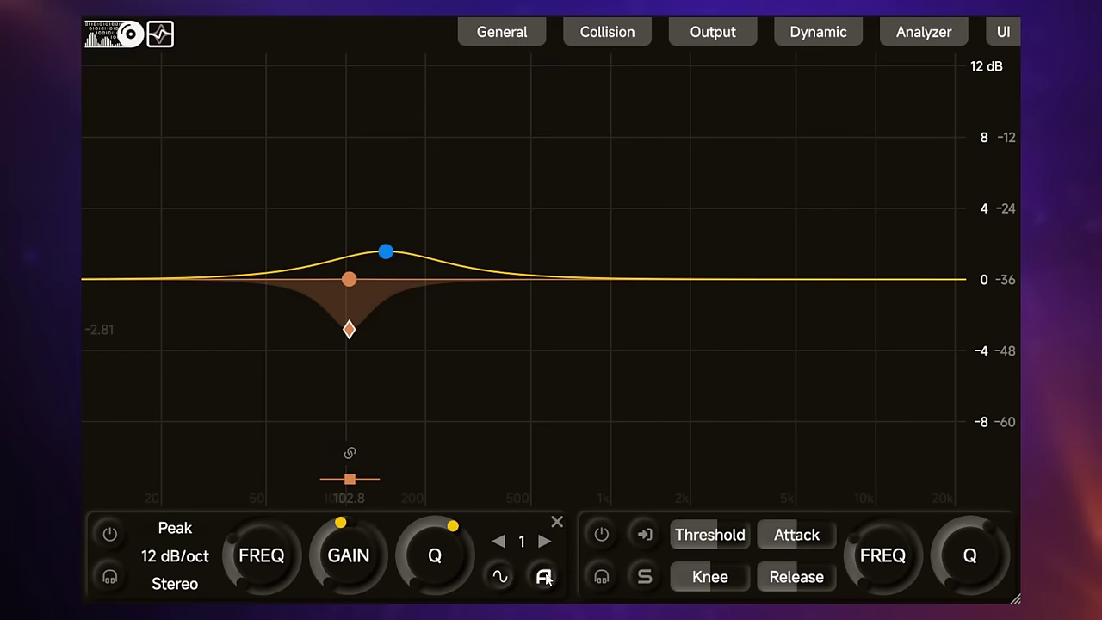
key(space)
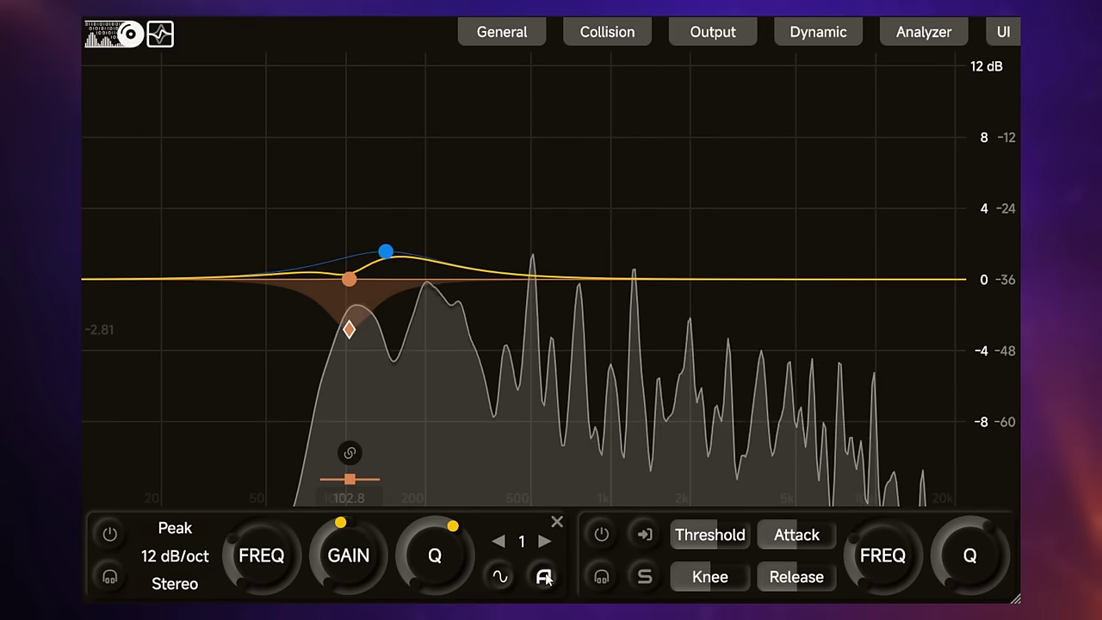
key(space)
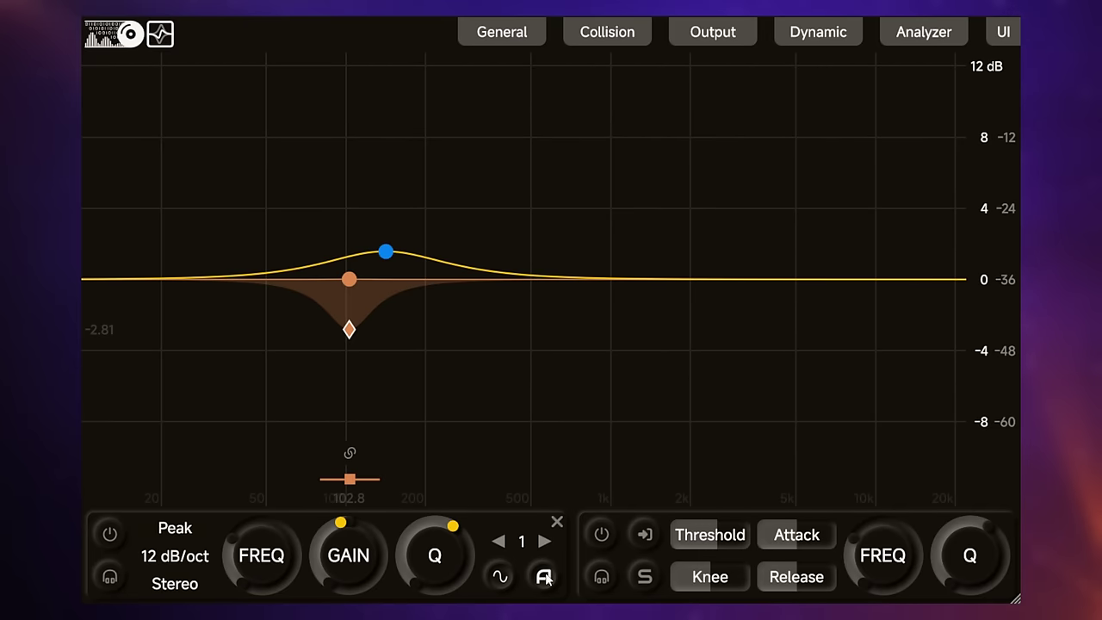
Step: Move the dynamic band up to about 2.6 kHz
mouse_move(712, 537)
drag(358, 476, 350, 474)
mouse_move(403, 286)
drag(351, 279, 723, 284)
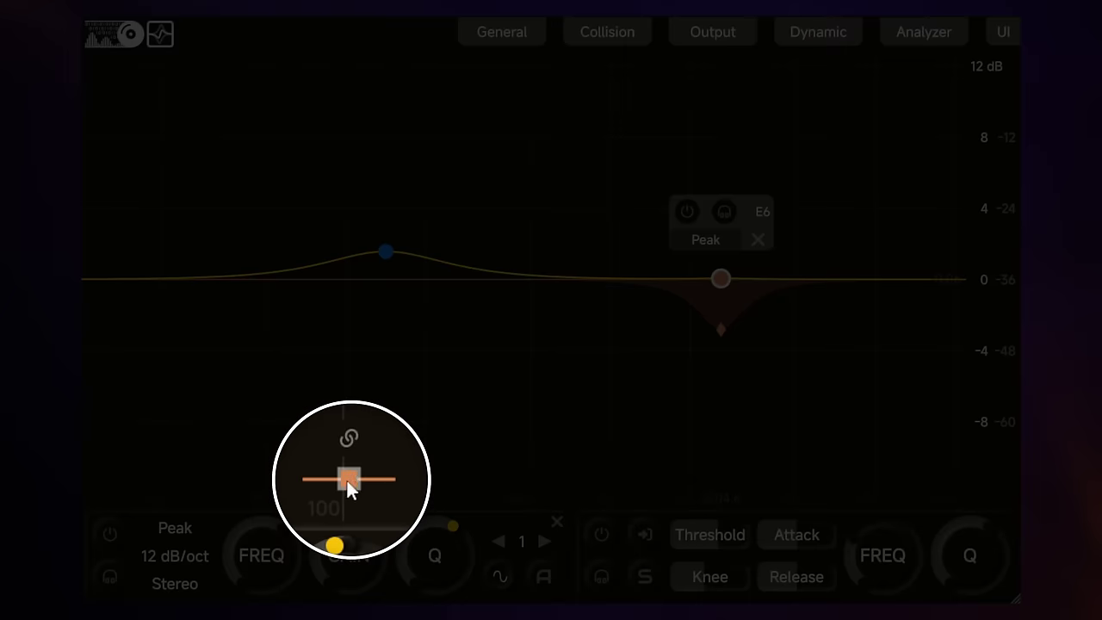
Step: Bring the side-chain detection frequency back down to about 92 Hz
click(347, 480)
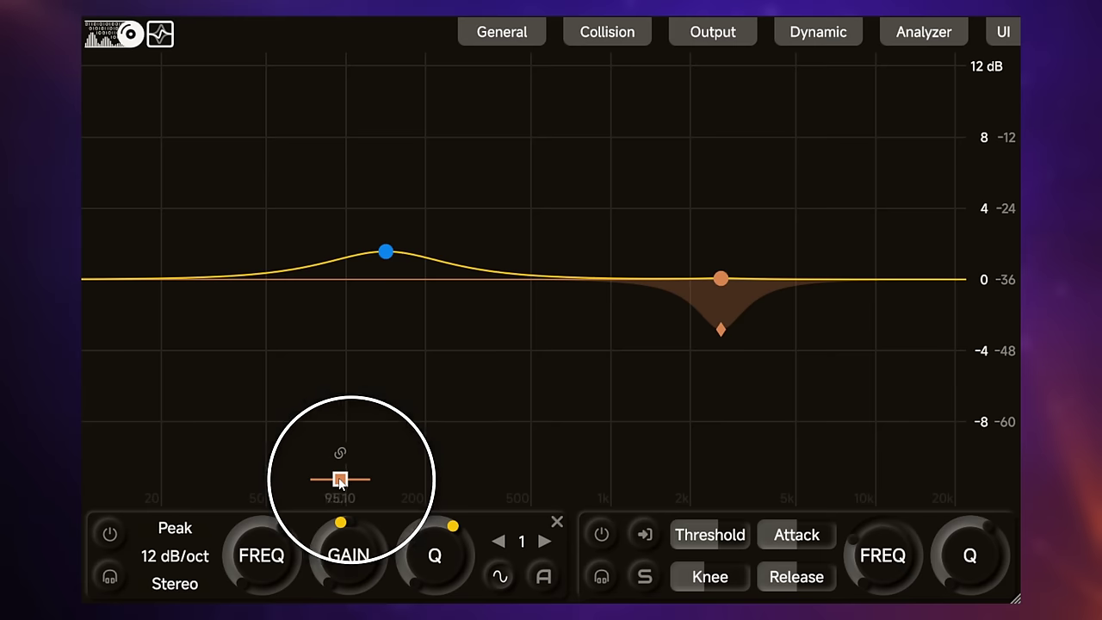
drag(351, 481, 336, 479)
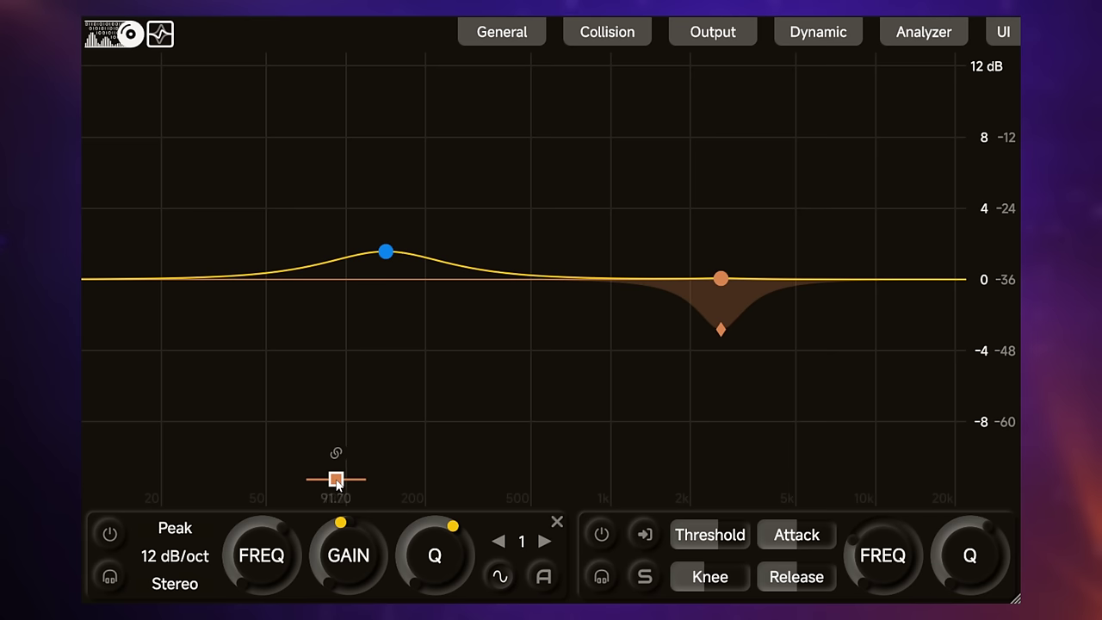
drag(335, 483, 336, 484)
Step: Select the 2.6 kHz band and briefly play the audio to hear it react
click(720, 280)
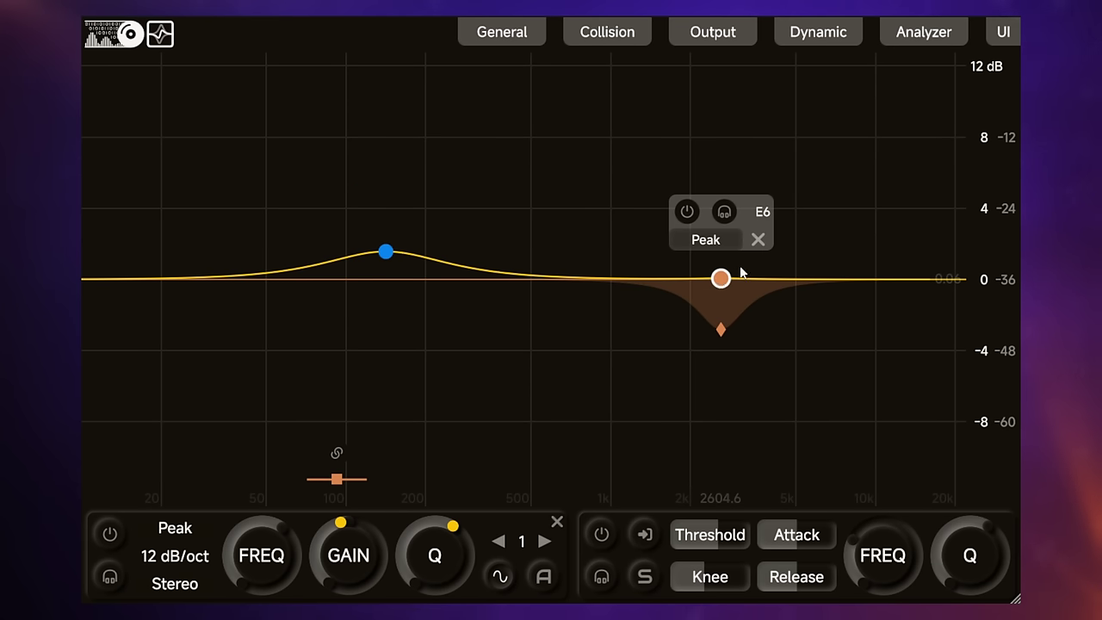
key(space)
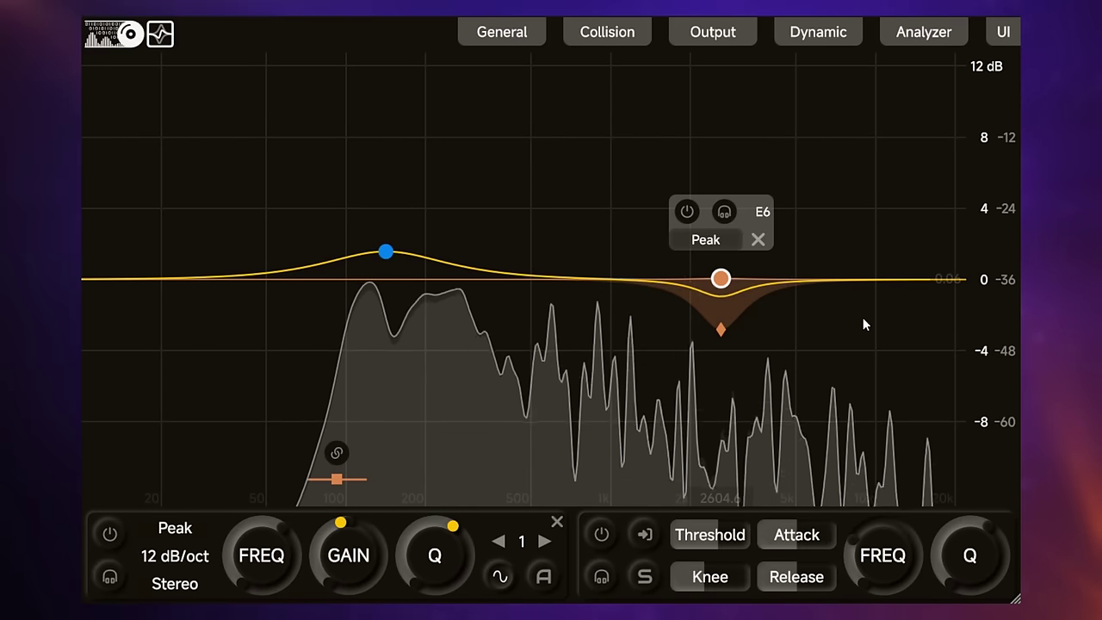
key(space)
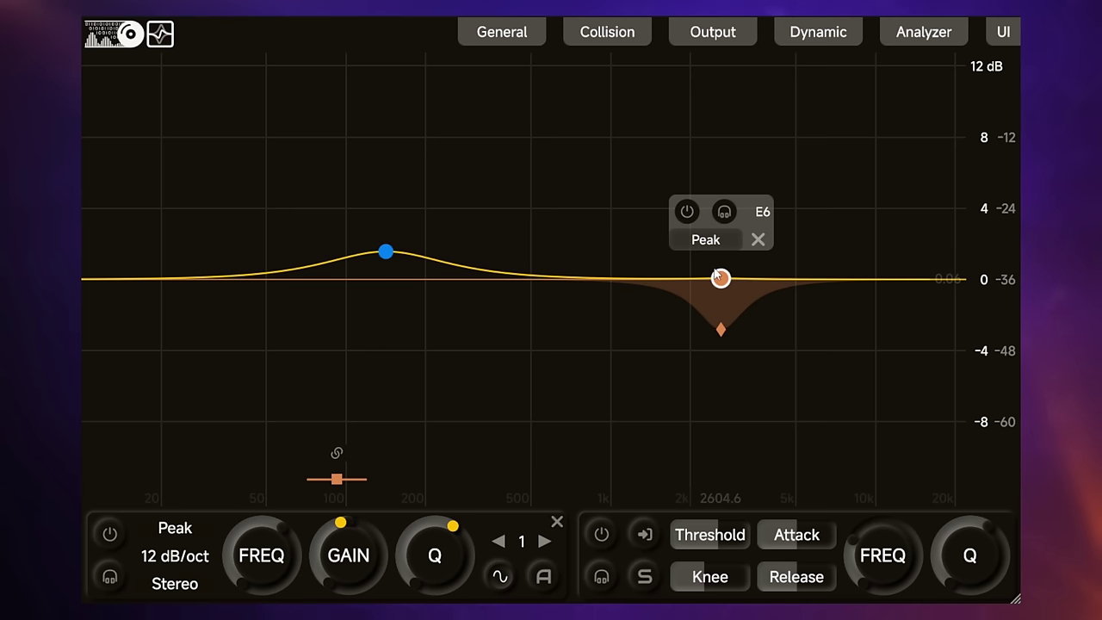
Step: Move the dynamic band from 2.6 kHz down to about 53 Hz
drag(721, 279, 273, 284)
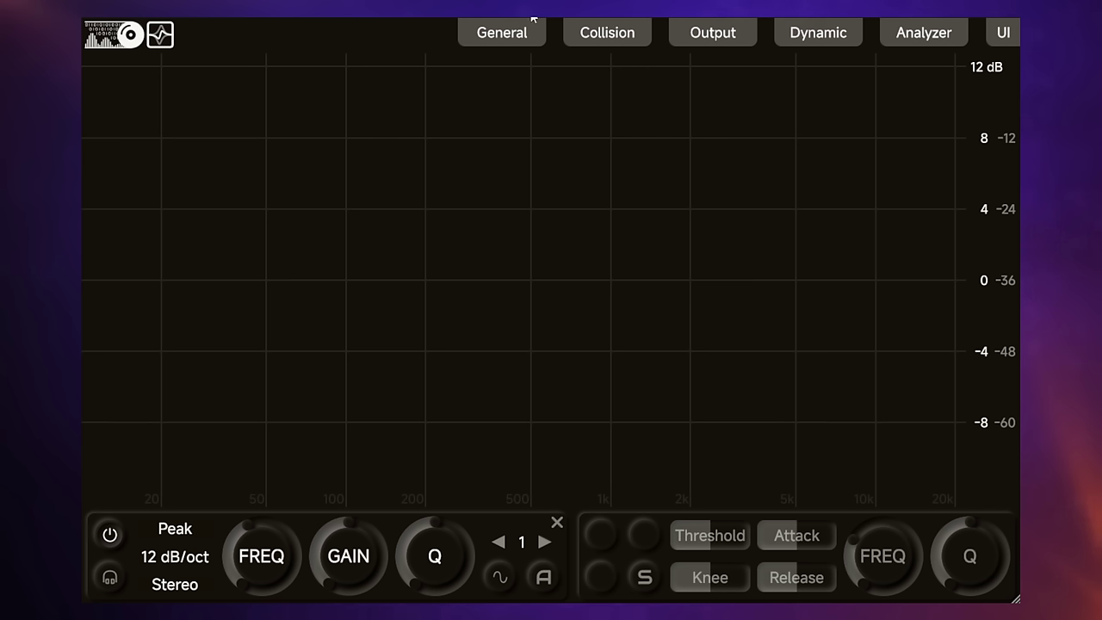
Step: Add a peak band at 500 Hz, make it dynamic, and set its cut to about -3.86 dB
double_click(530, 282)
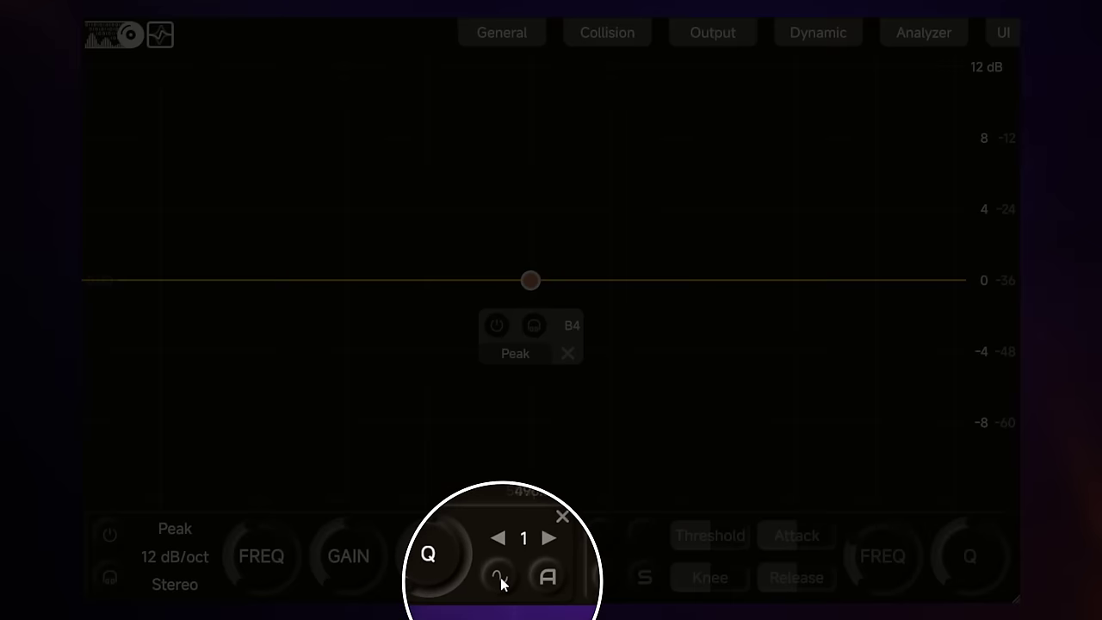
click(502, 582)
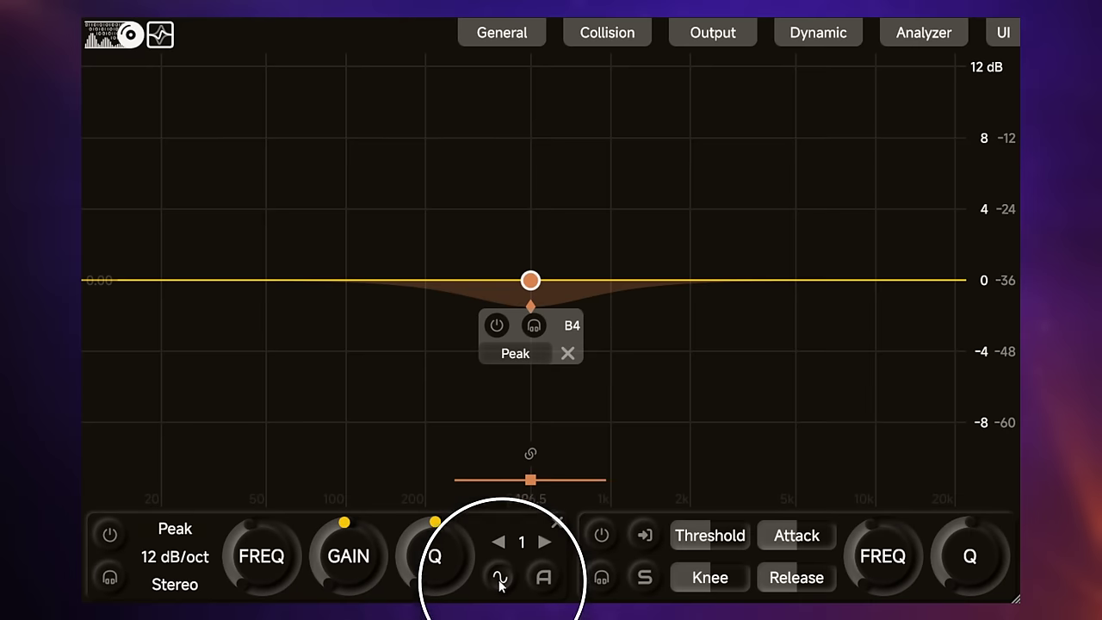
drag(532, 306, 533, 352)
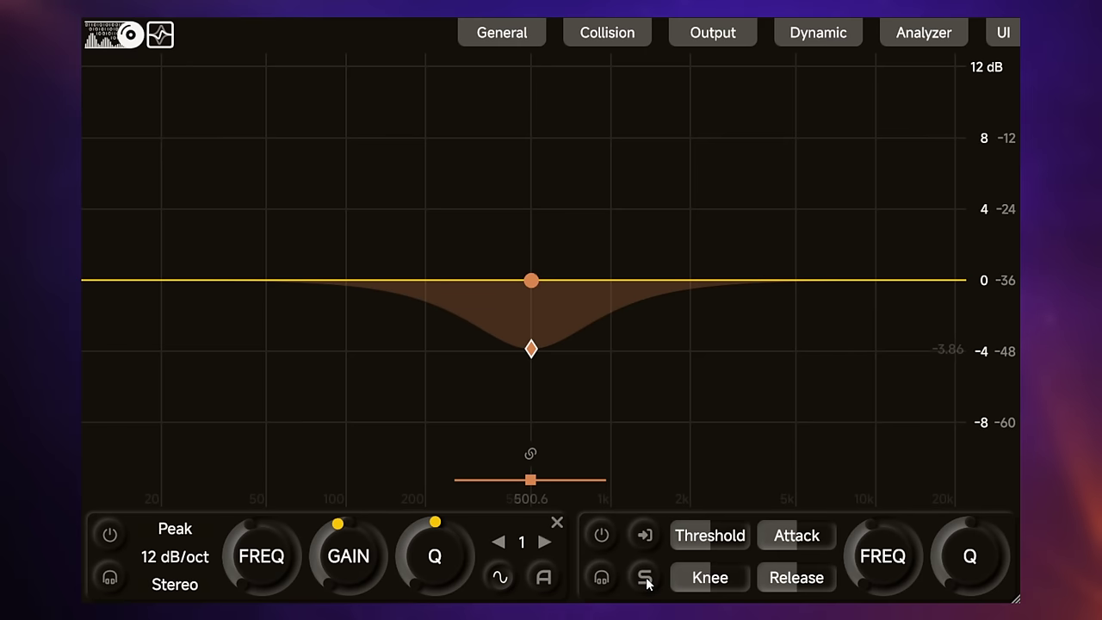
Step: Key the 500 Hz dynamic band from the external side-chain using the S button
click(646, 579)
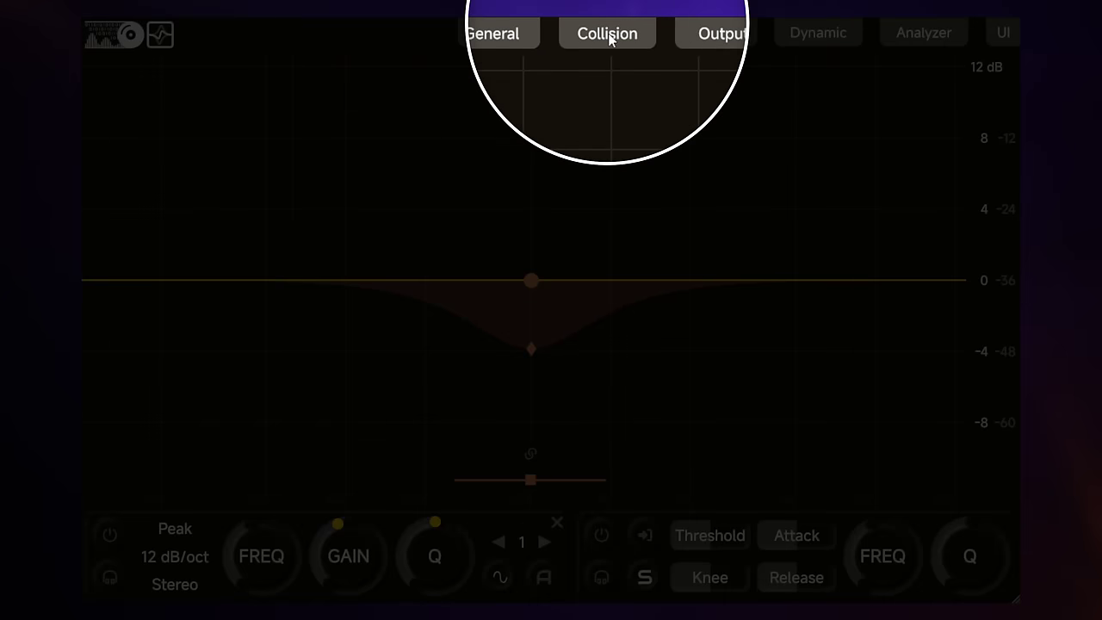
Step: Switch collision detection on in the Collision tab, then play the audio to show the heat map
click(609, 37)
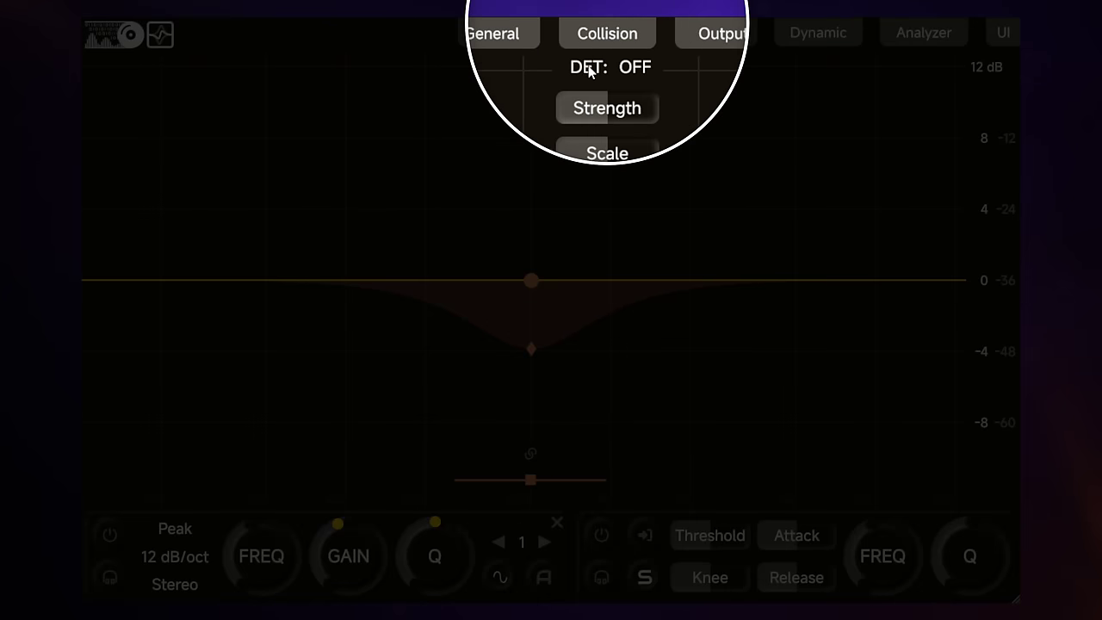
click(590, 69)
click(601, 34)
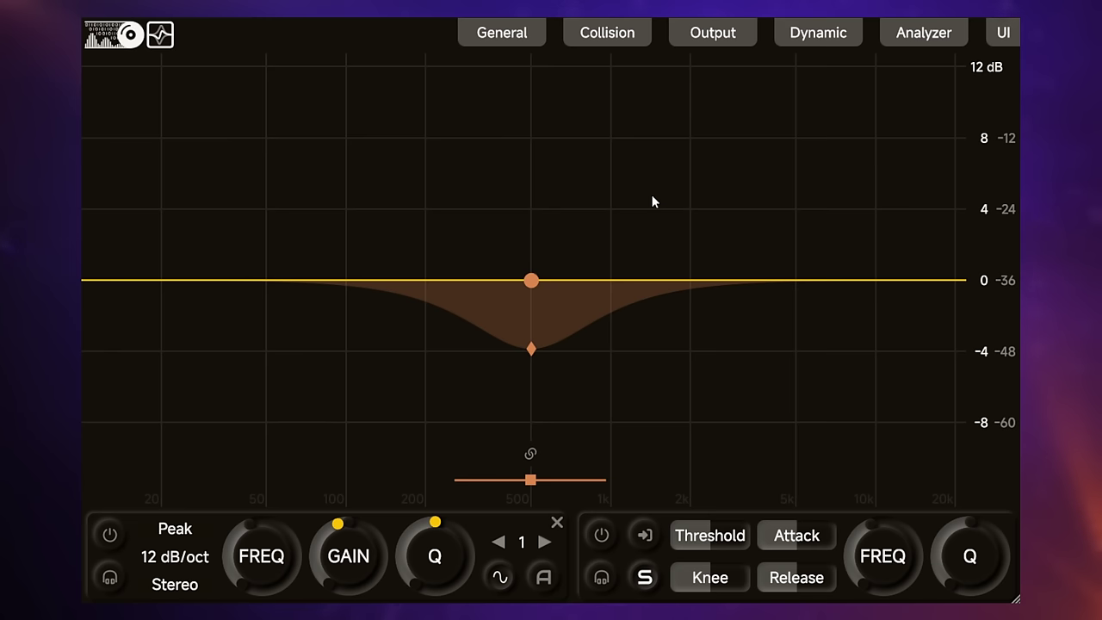
key(space)
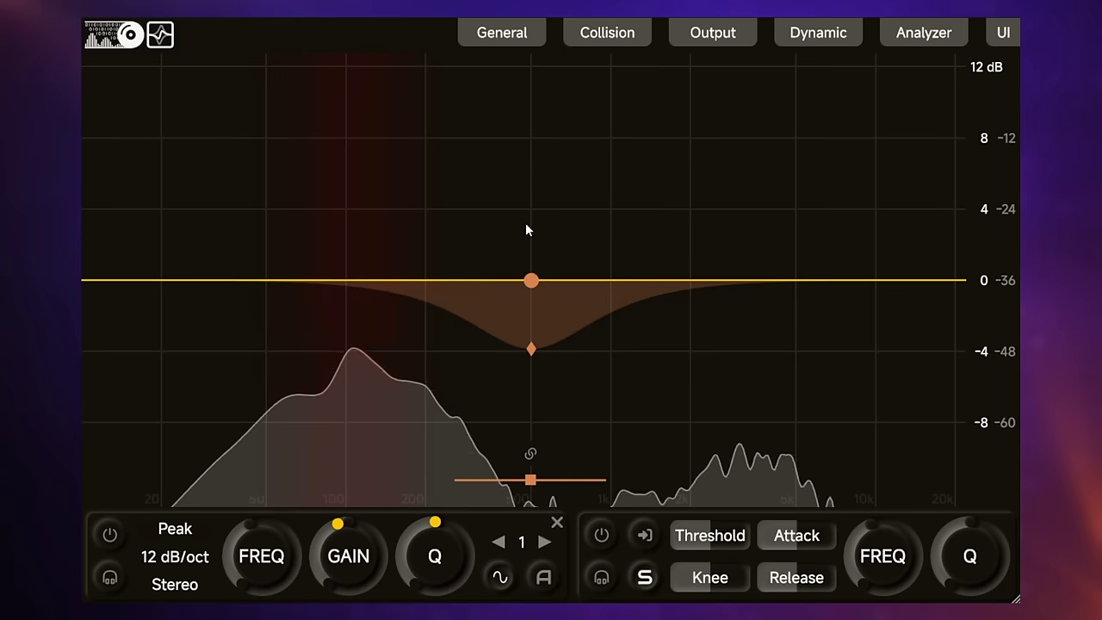
Step: Move the dynamic band to about 100 Hz, link its side-chain, and deepen the cut to -4.13 dB
drag(531, 281, 348, 282)
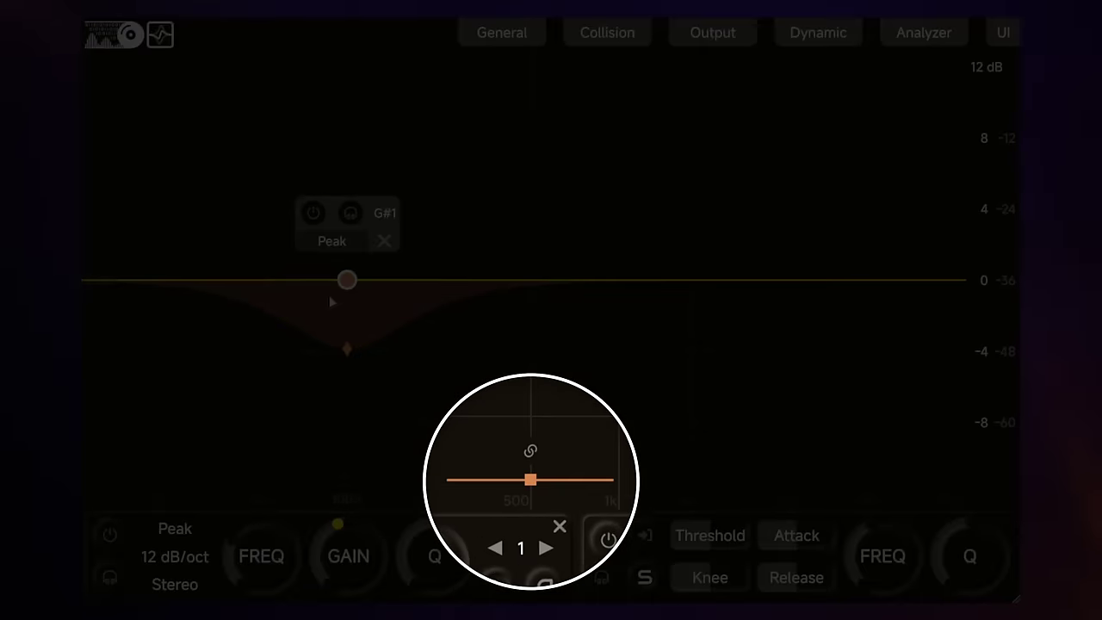
click(531, 452)
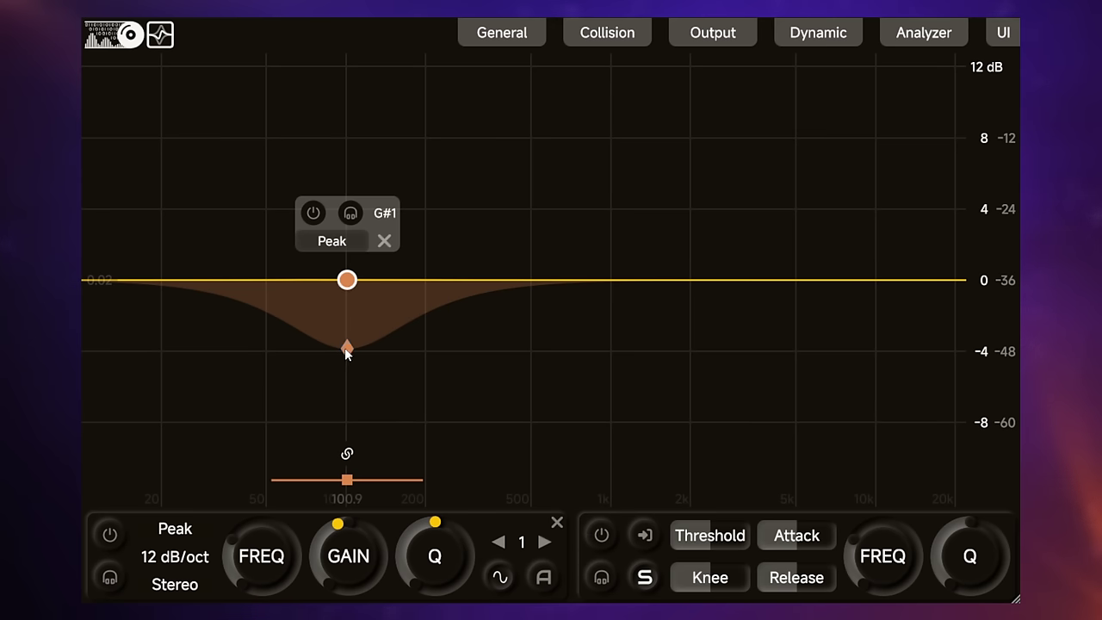
drag(346, 351, 346, 357)
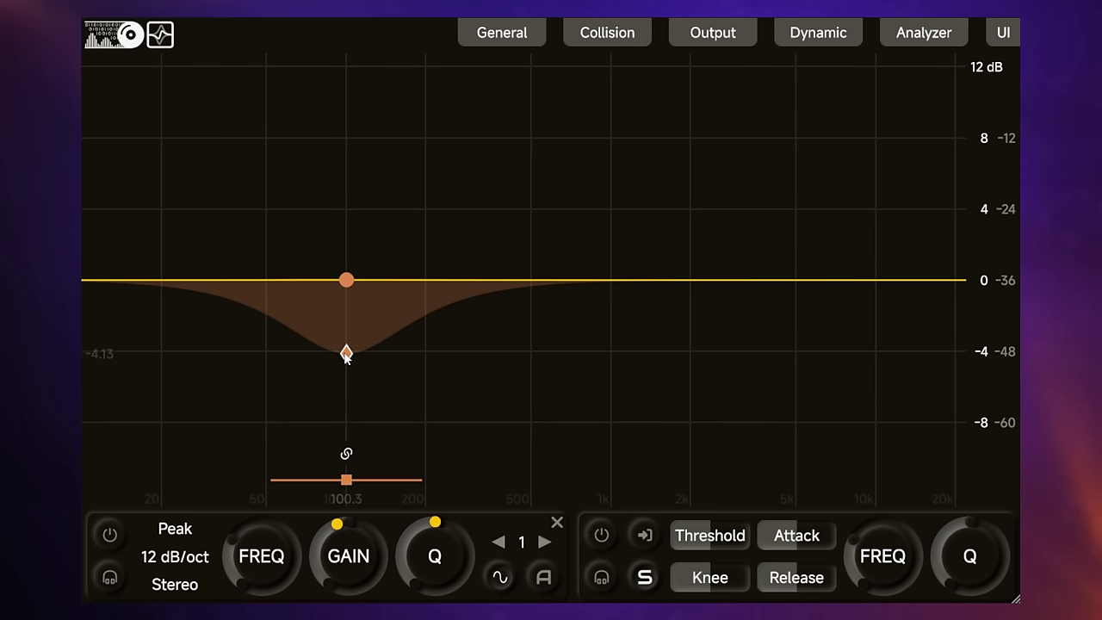